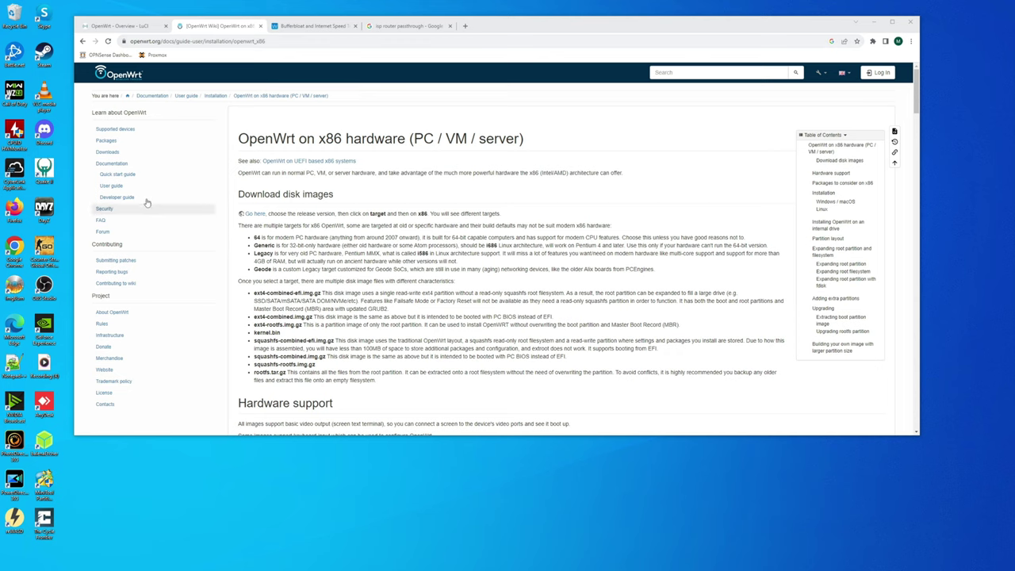
- Browse to stable 22.03.5 targets/x86/64 and download generic-ext4-combined-efi.img.gz (11.5 MB)
{"action": "left_click", "coordinate": [108, 153]}
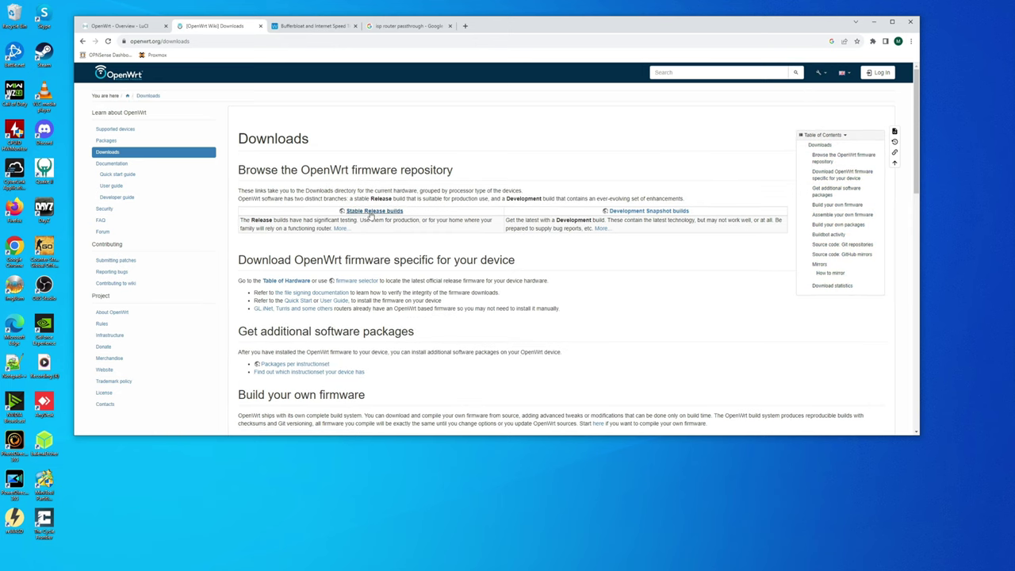
{"action": "left_click", "coordinate": [388, 215]}
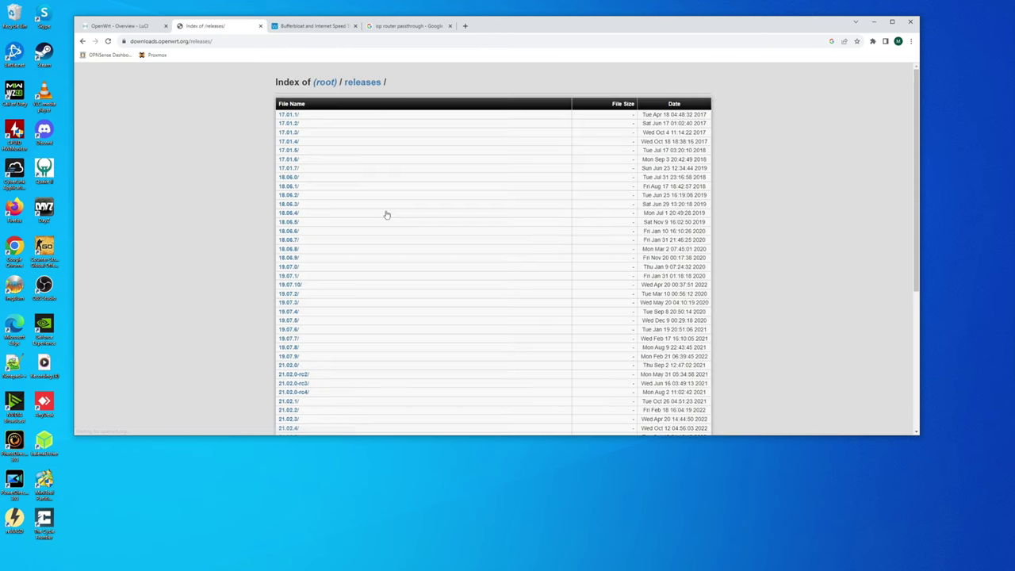
{"action": "scroll", "coordinate": [339, 151], "scroll_direction": "down", "scroll_amount": 4}
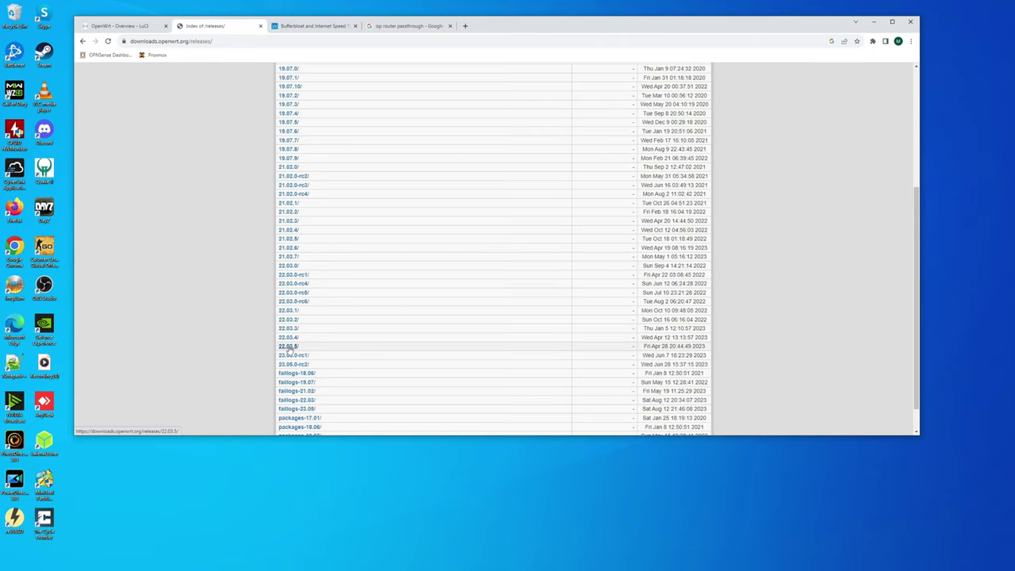
{"action": "left_click", "coordinate": [290, 346]}
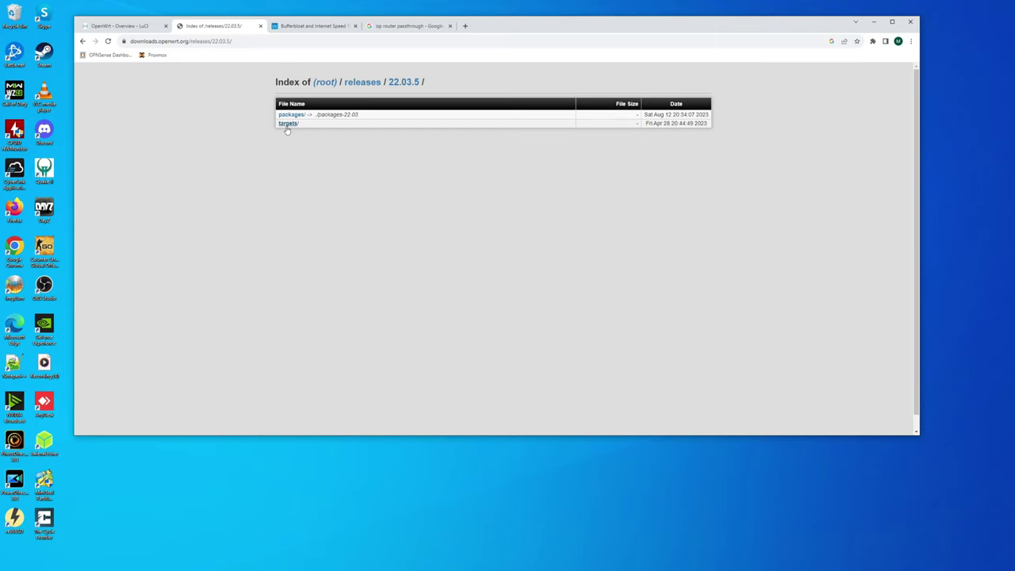
{"action": "left_click", "coordinate": [287, 124]}
{"action": "scroll", "coordinate": [331, 174], "scroll_direction": "down", "scroll_amount": 1}
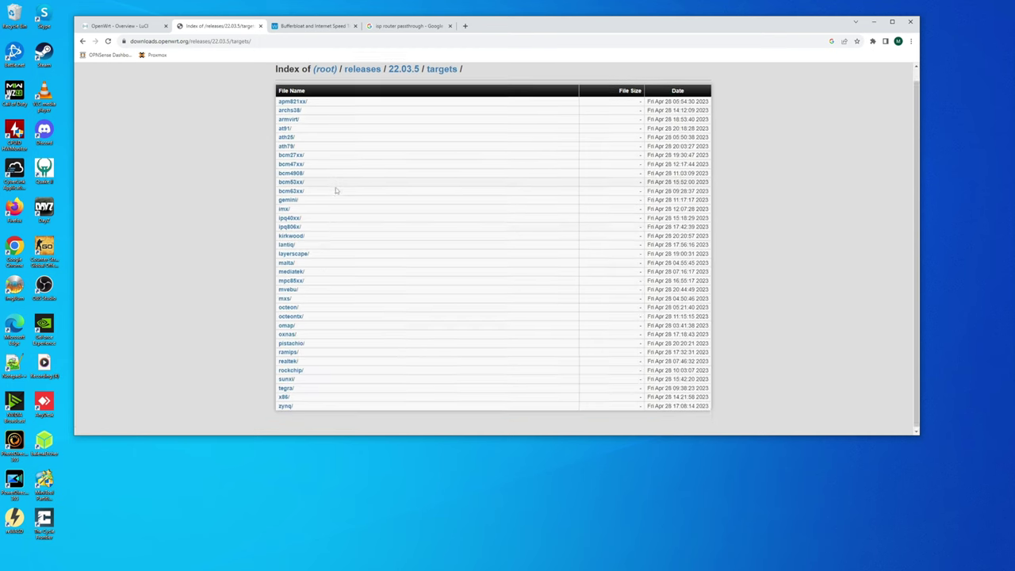
{"action": "left_click", "coordinate": [284, 394]}
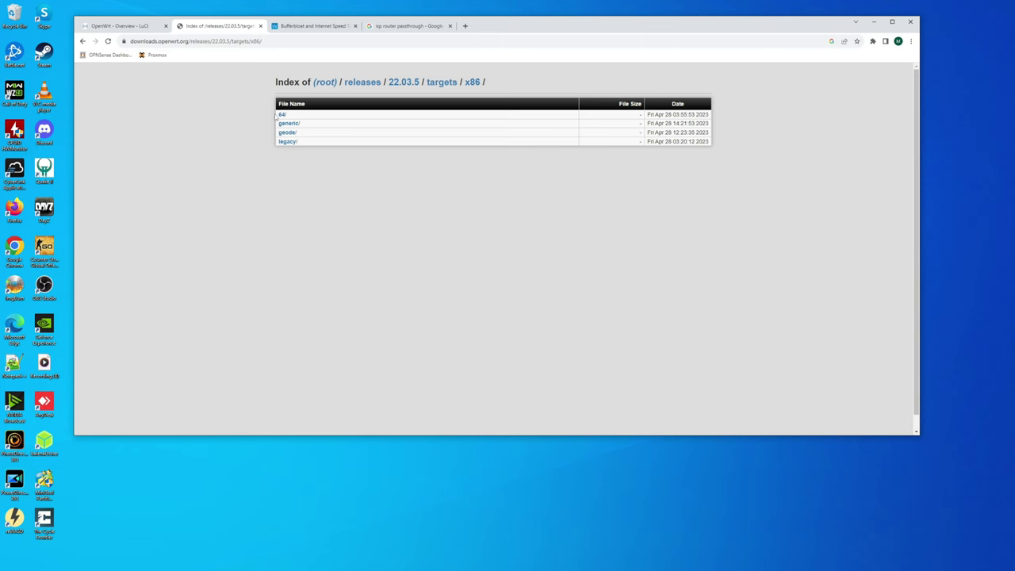
{"action": "left_click", "coordinate": [283, 115]}
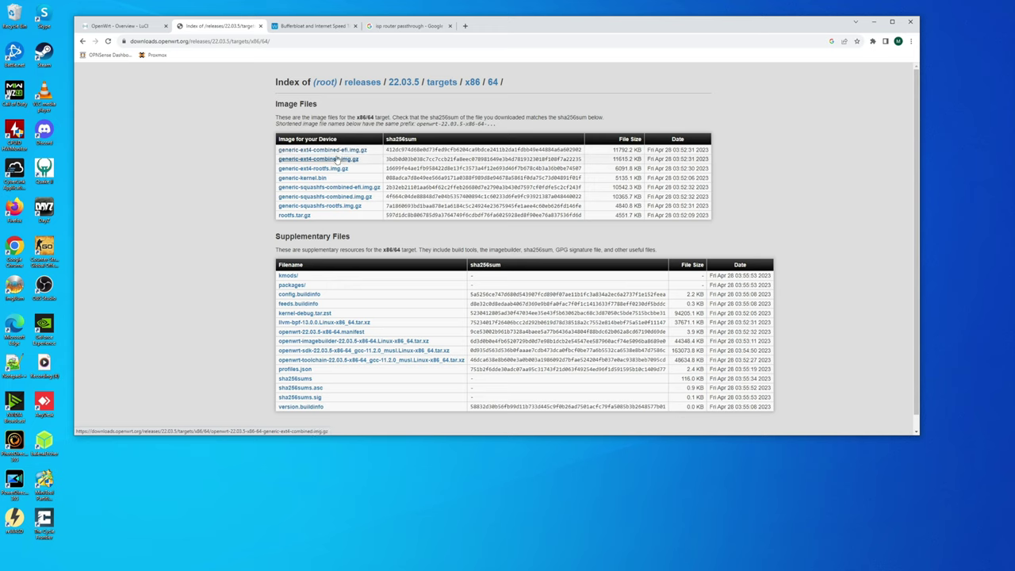
{"action": "left_click", "coordinate": [338, 155]}
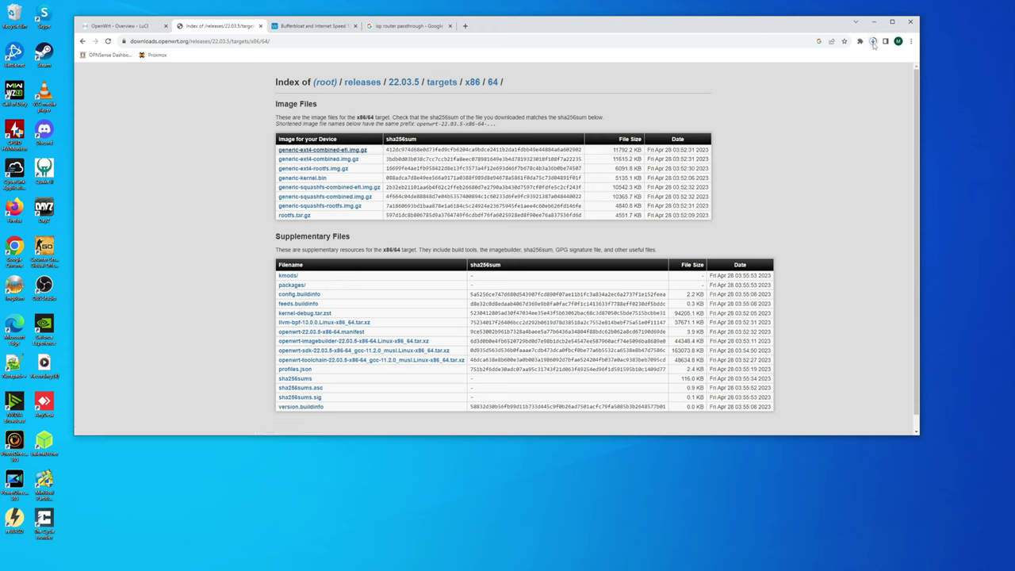
{"action": "left_click", "coordinate": [359, 153]}
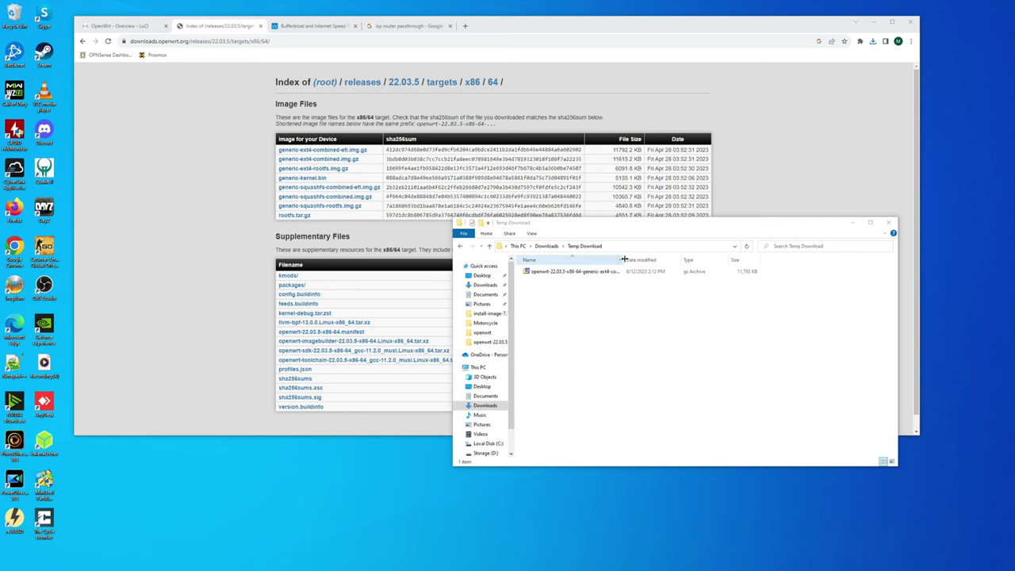
- Extract the .img.gz with 7-Zip into its own folder in Temp Download and open that folder
{"action": "double_click", "coordinate": [624, 259]}
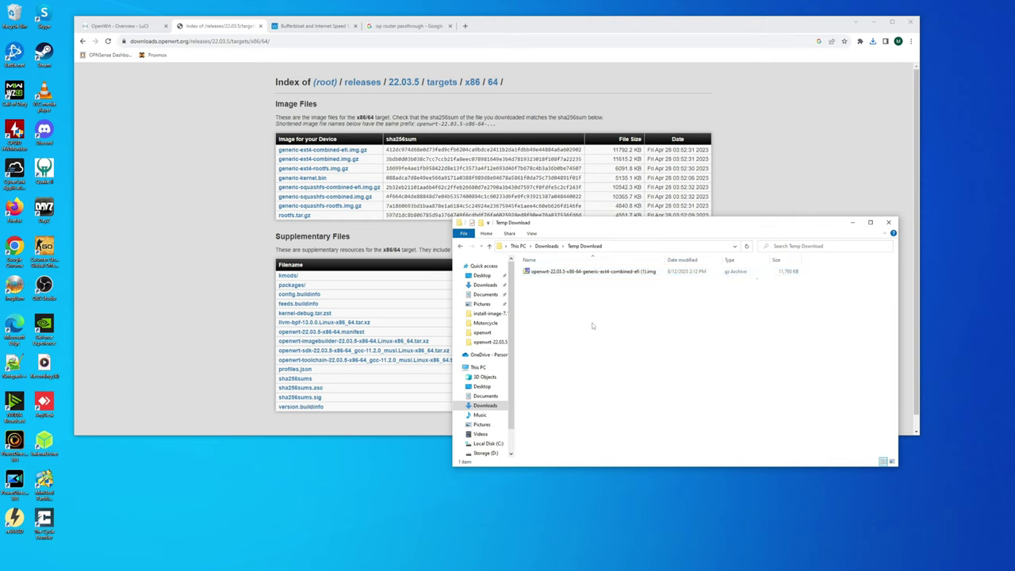
{"action": "left_click", "coordinate": [558, 273]}
{"action": "right_click", "coordinate": [559, 273]}
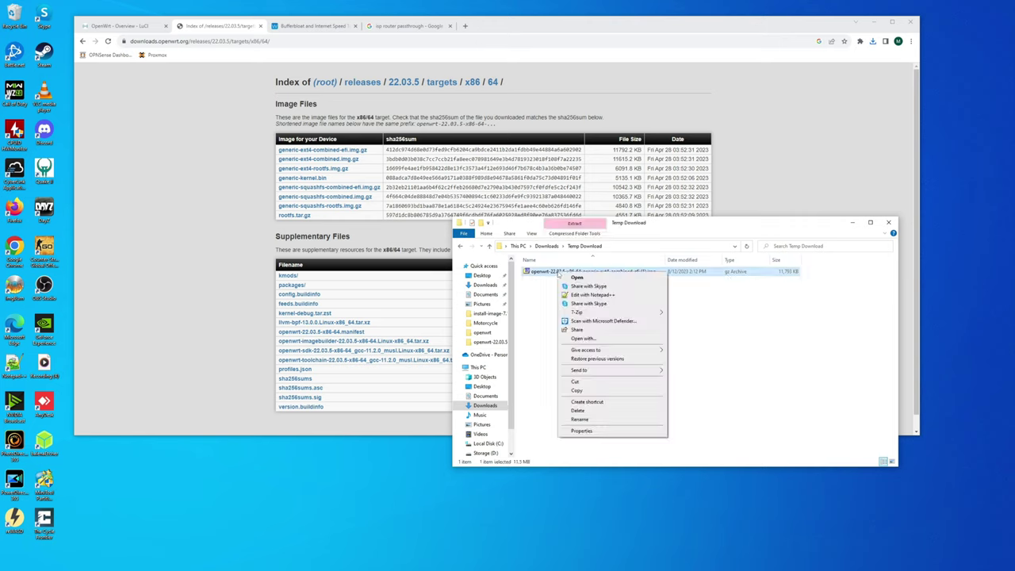
{"action": "mouse_move", "coordinate": [576, 313]}
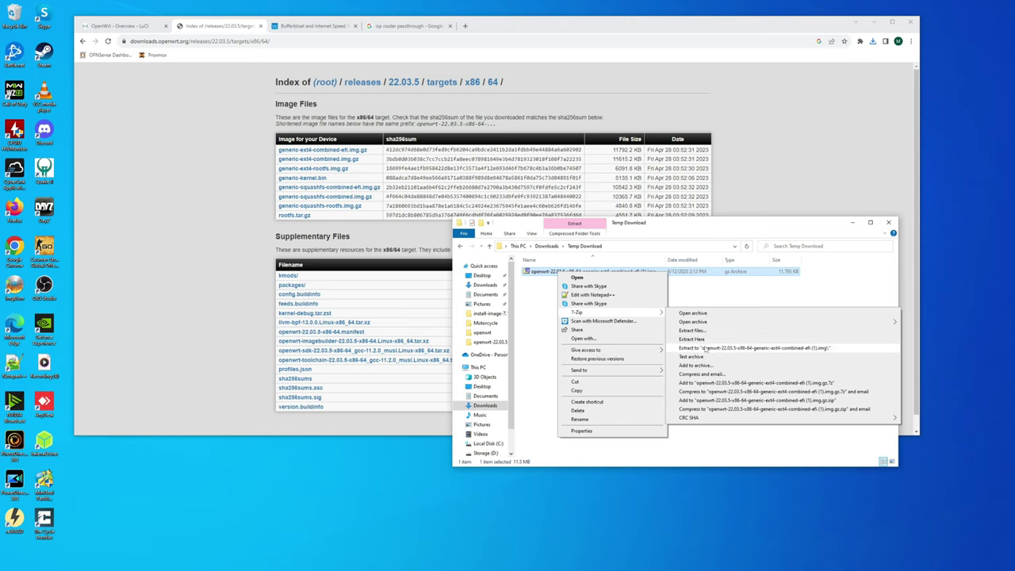
{"action": "left_click", "coordinate": [735, 350]}
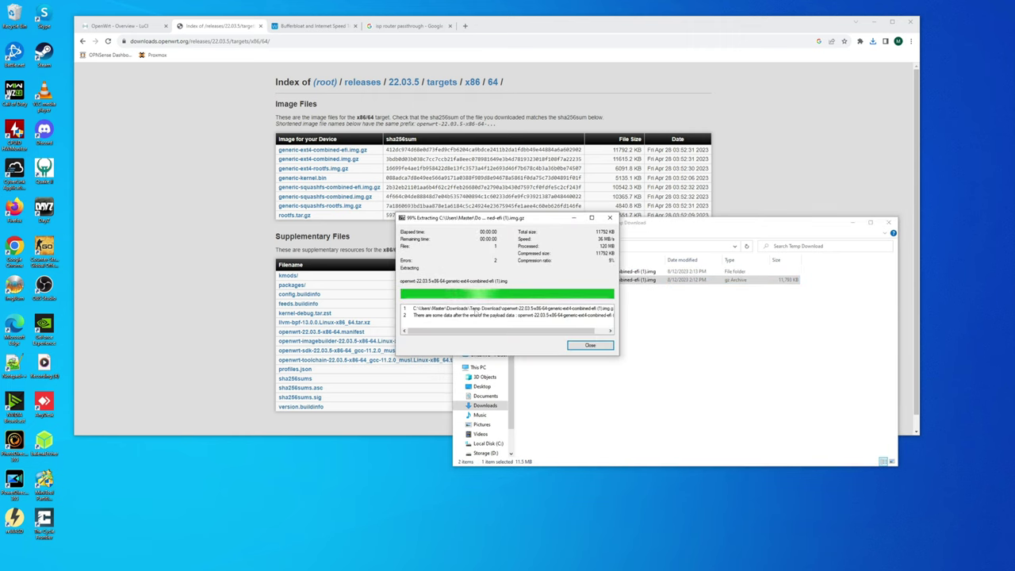
{"action": "left_click", "coordinate": [586, 345]}
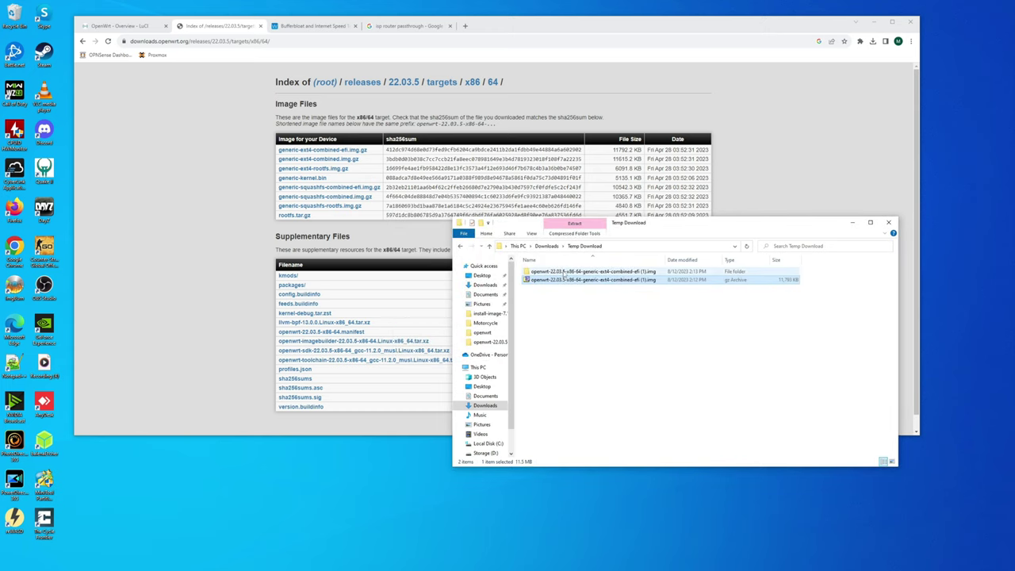
{"action": "double_click", "coordinate": [564, 272]}
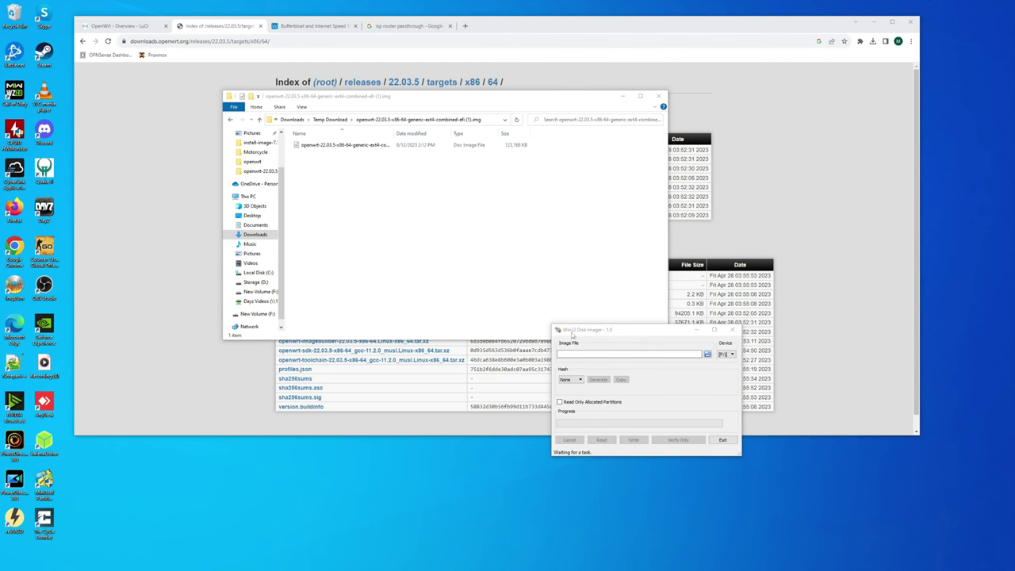
- Write the extracted openwrt-22.03.5 combined-efi .img to the USB drive in Win32 Disk Imager, then exit
{"action": "left_click", "coordinate": [707, 355]}
{"action": "double_click", "coordinate": [632, 356]}
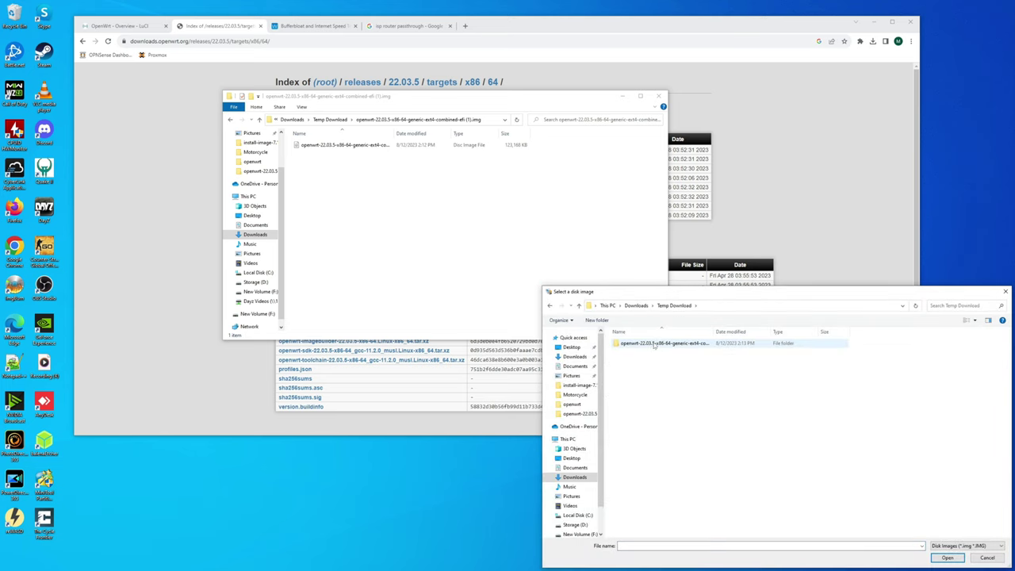
{"action": "left_click", "coordinate": [654, 348]}
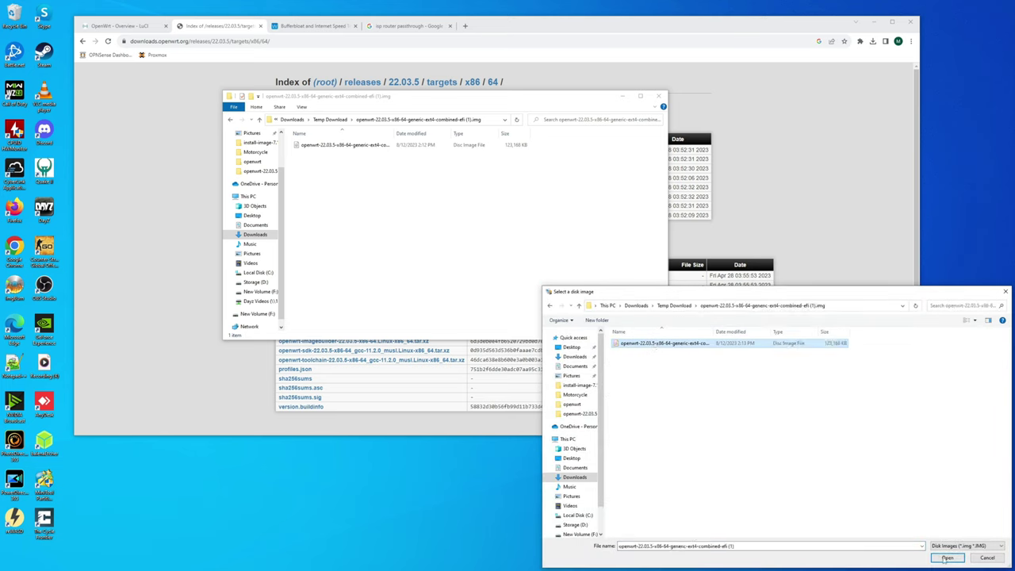
{"action": "left_click", "coordinate": [947, 557]}
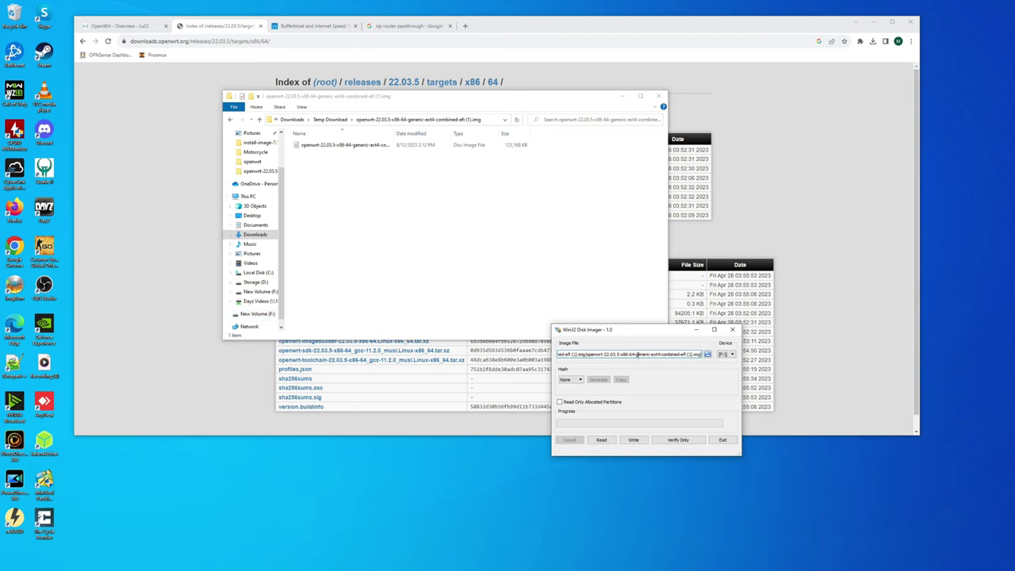
{"action": "left_click", "coordinate": [634, 442]}
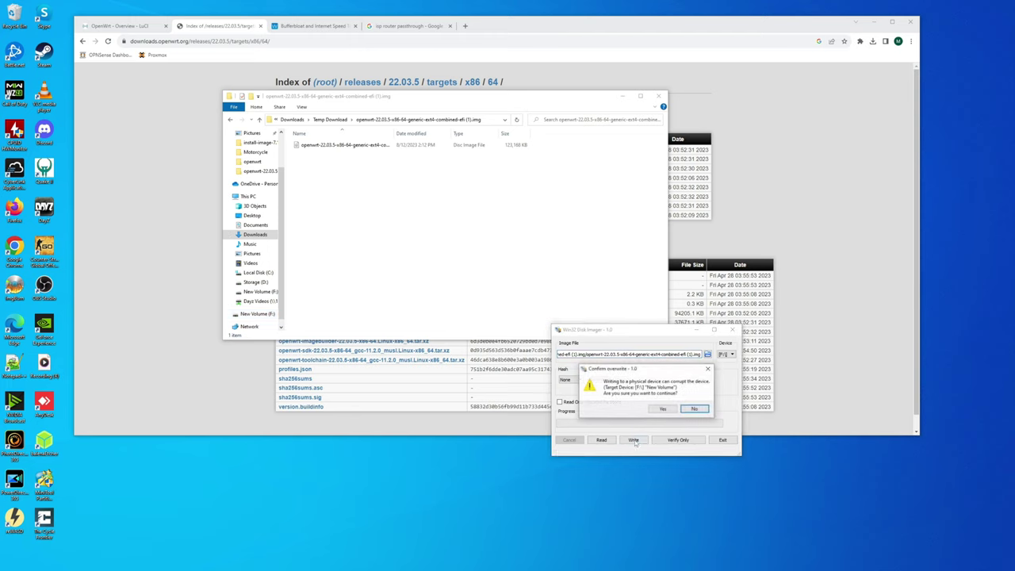
{"action": "left_click", "coordinate": [666, 411]}
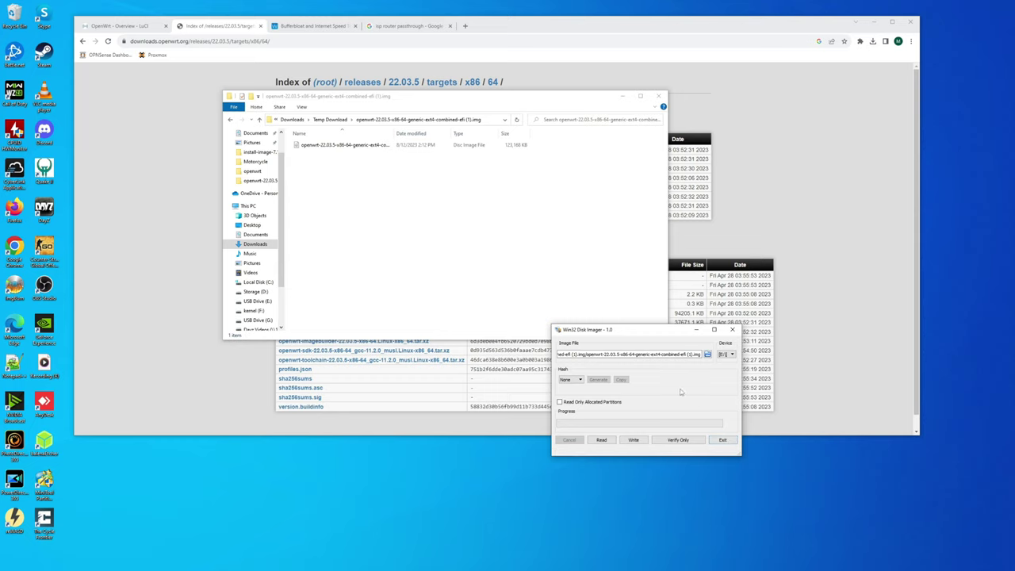
{"action": "left_click", "coordinate": [723, 440]}
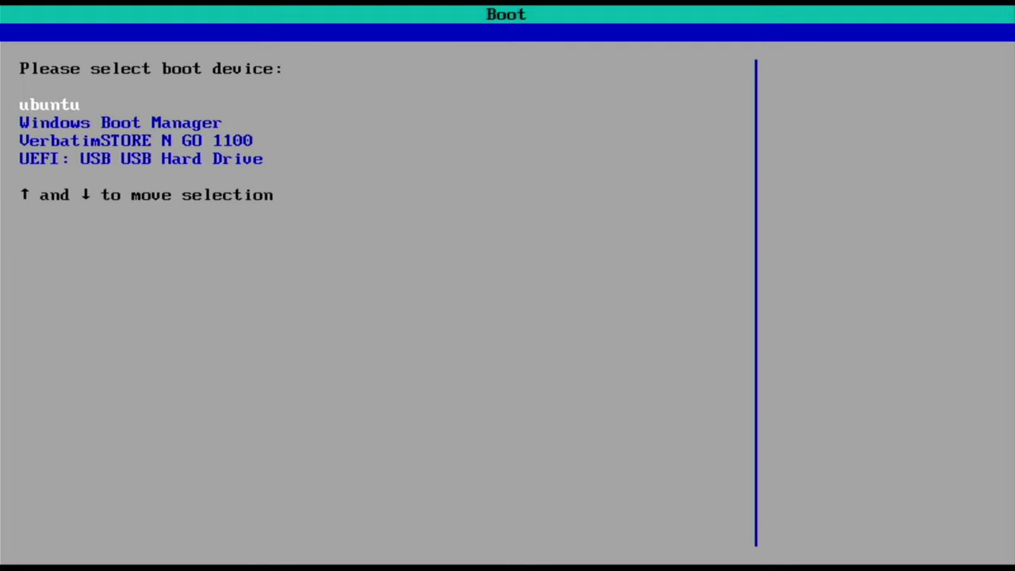
- Boot 'UEFI: USB USB Hard Drive', start the OpenWrt GRUB entry, and activate the console
{"action": "key", "text": "Down"}
{"action": "key", "text": "Down"}
{"action": "key", "text": "Down"}
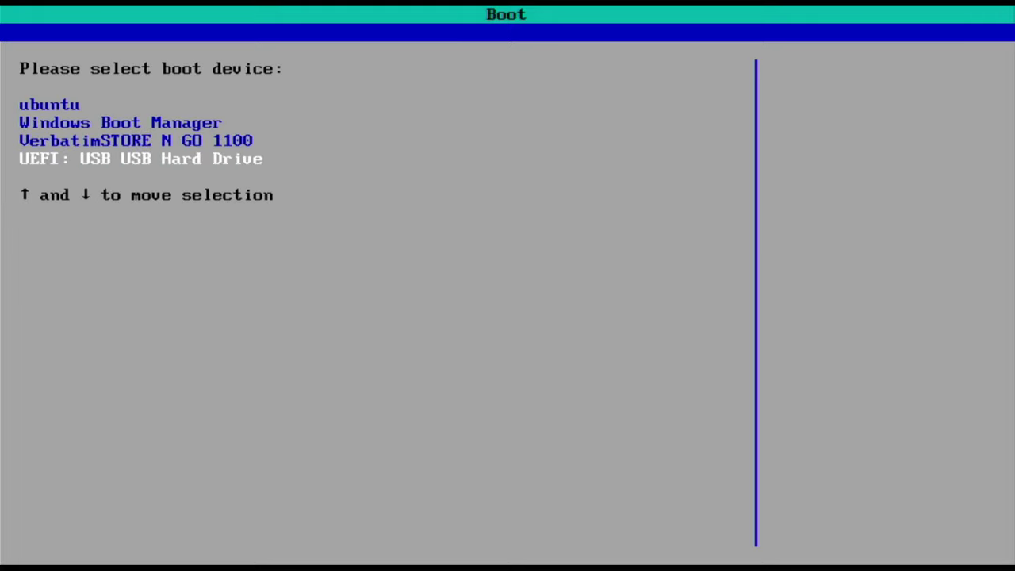
{"action": "key", "text": "Return"}
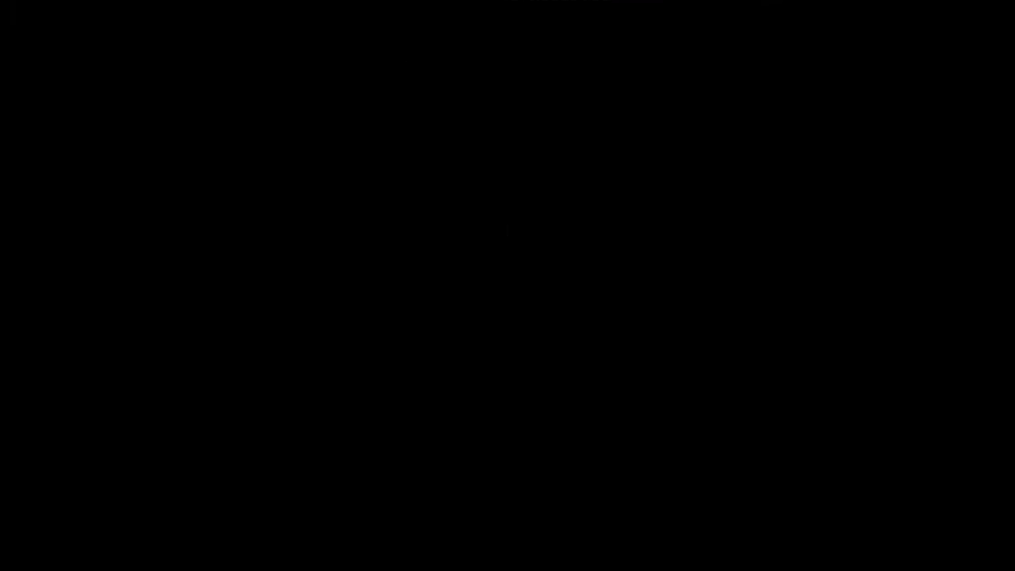
{"action": "key", "text": "Return"}
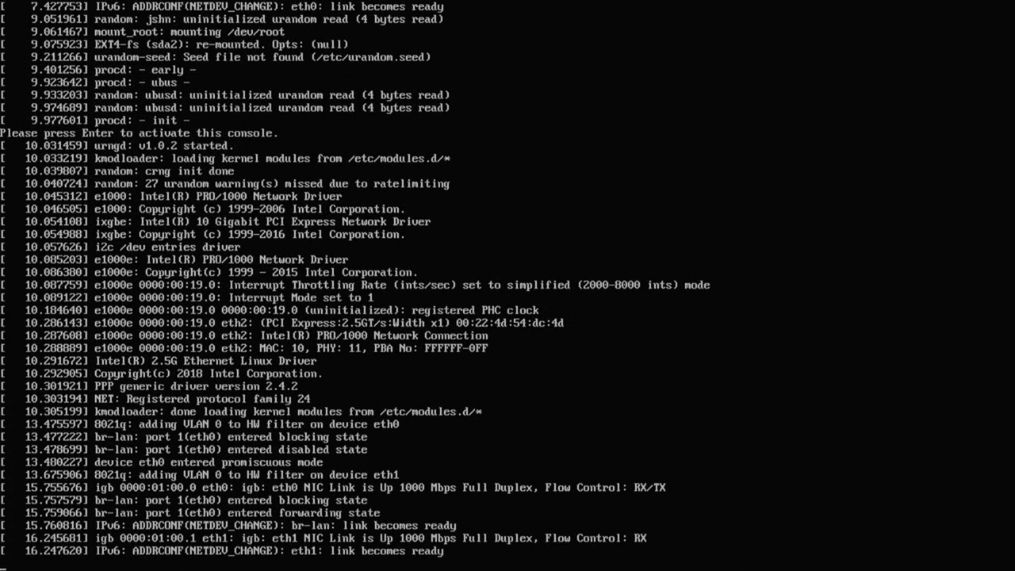
{"action": "key", "text": "Return"}
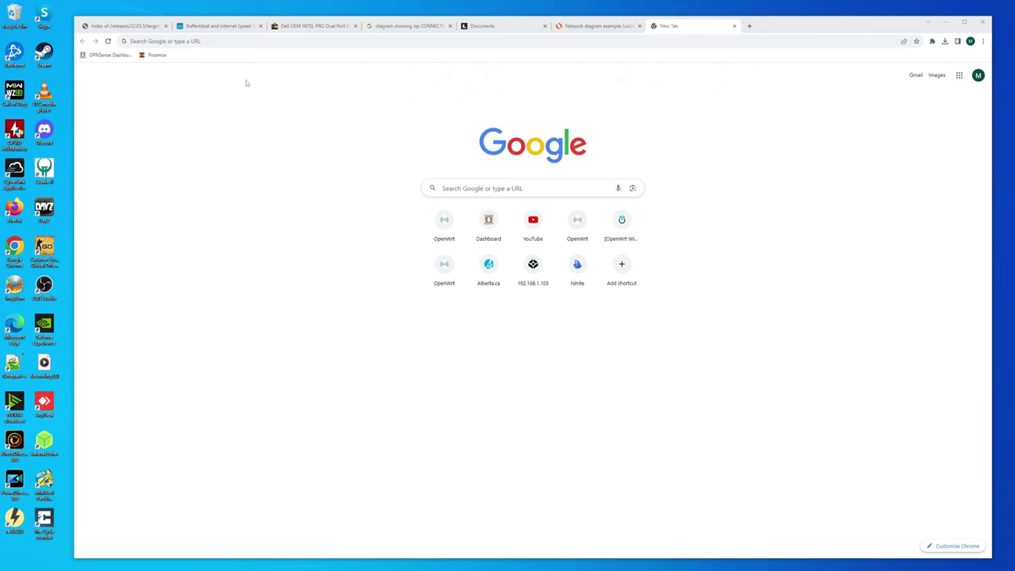
- Open 192.168.1.1 in Chrome and log in as root after clearing the autofilled password
{"action": "left_click", "coordinate": [224, 42]}
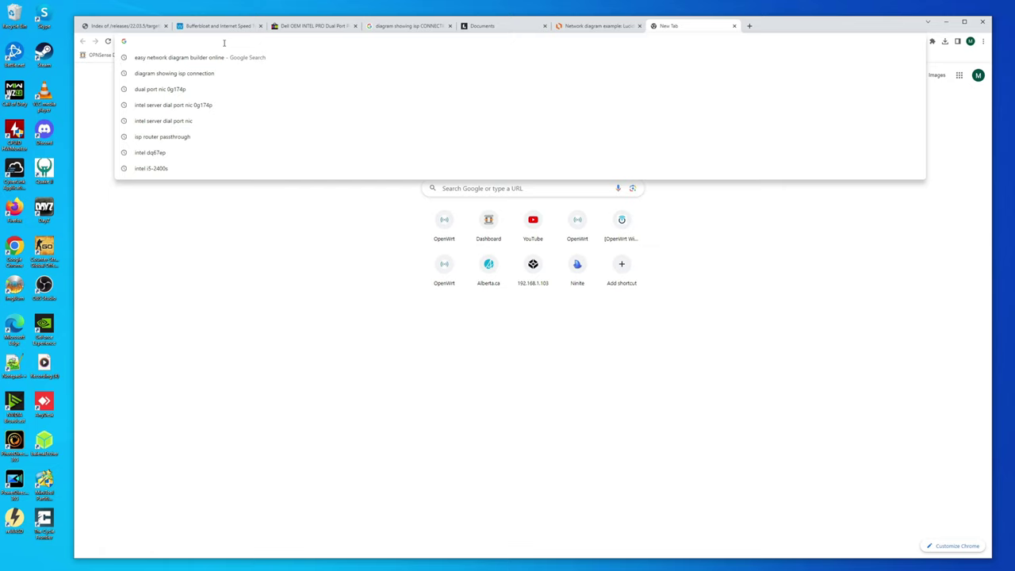
{"action": "type", "text": "192.168"}
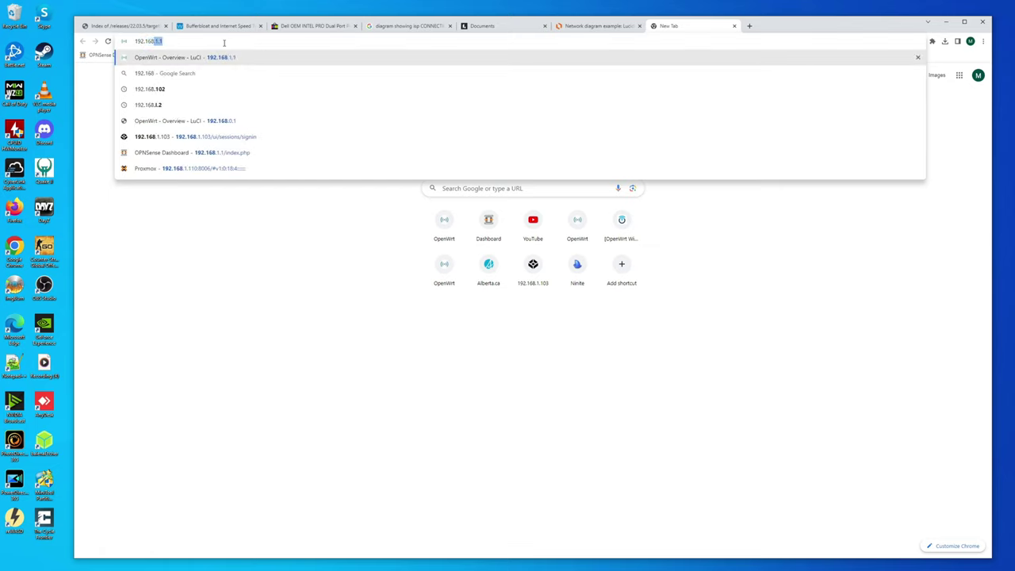
{"action": "type", "text": ".1.1"}
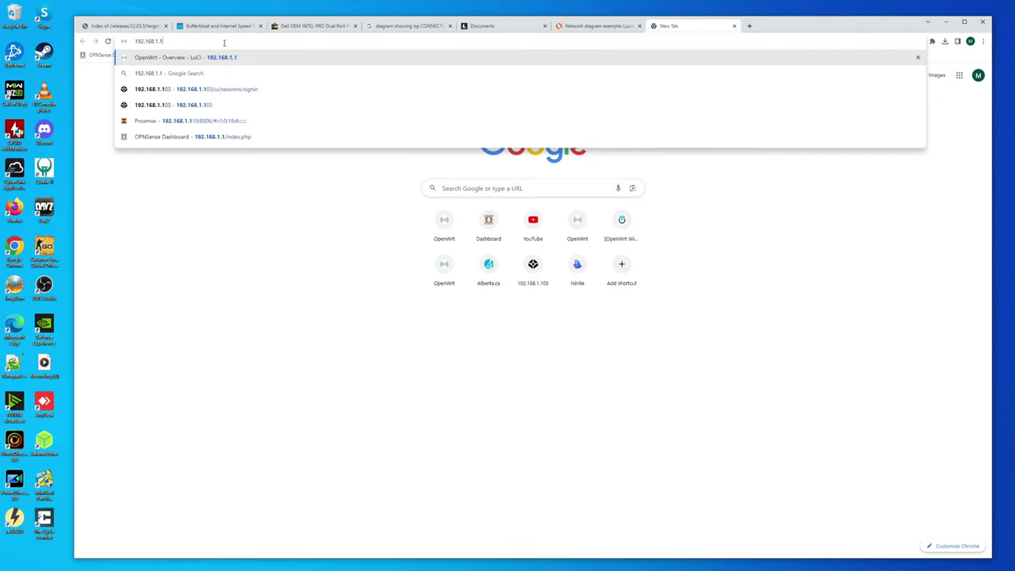
{"action": "key", "text": "Return"}
{"action": "double_click", "coordinate": [530, 131]}
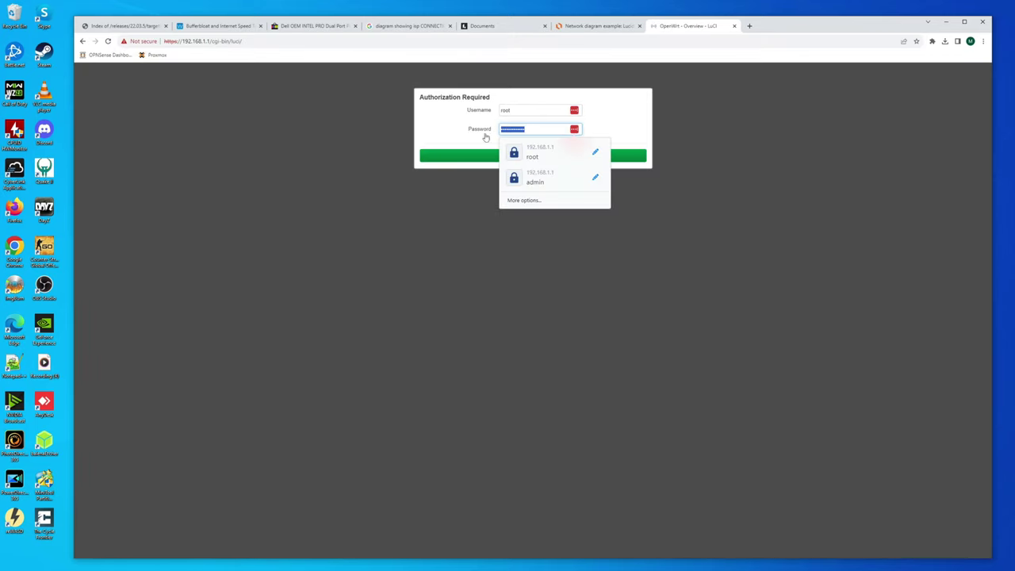
{"action": "key", "text": "BackSpace"}
{"action": "left_click", "coordinate": [447, 123]}
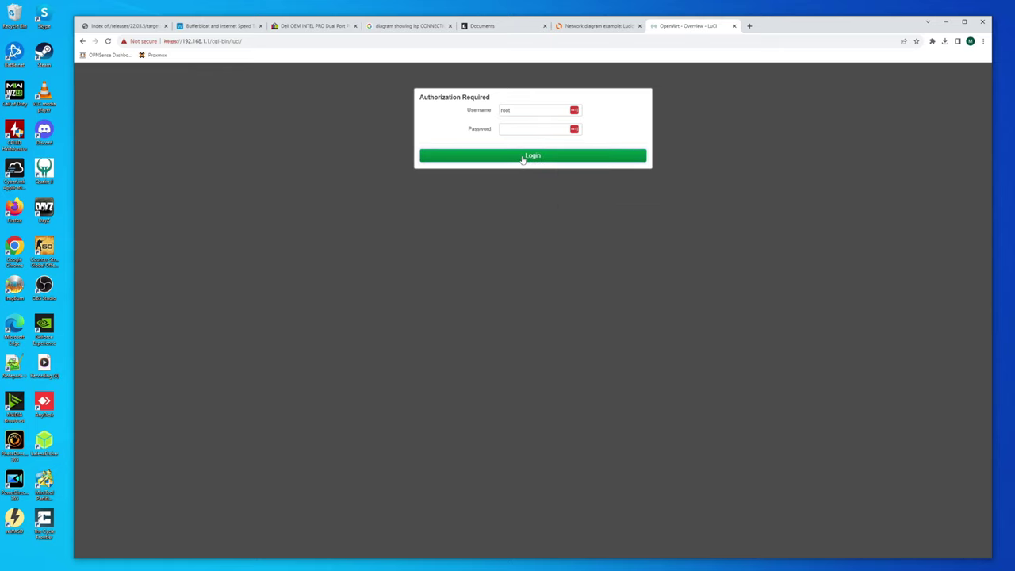
{"action": "left_click", "coordinate": [527, 156]}
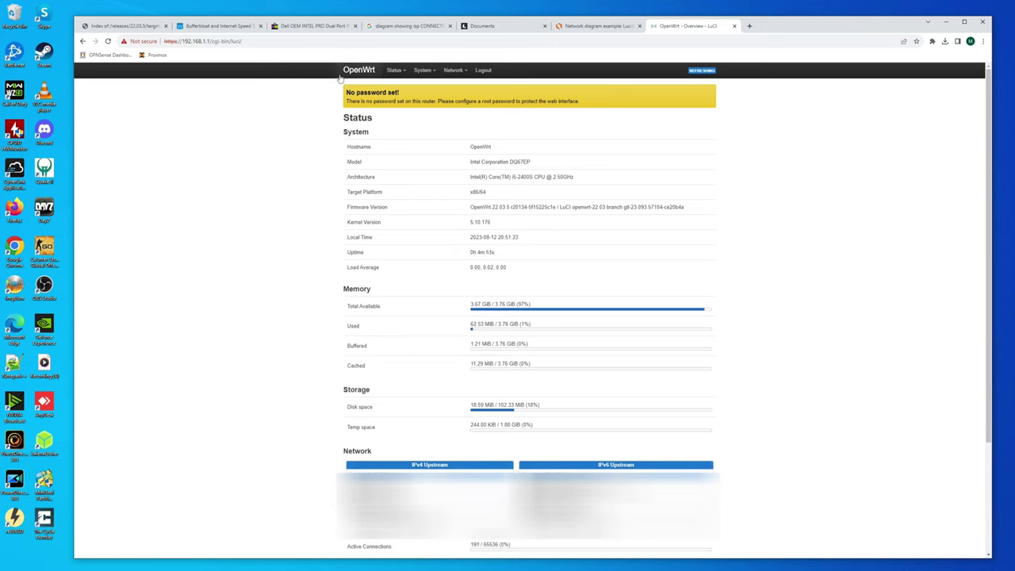
- Enter and confirm a new root password under System > Administration, save it, and decline LastPass
{"action": "mouse_move", "coordinate": [396, 79]}
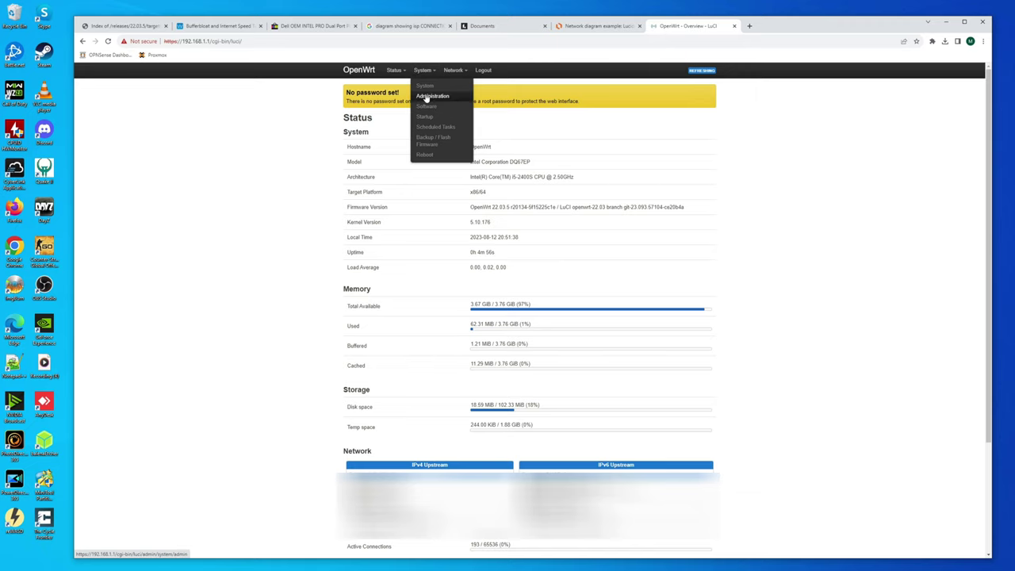
{"action": "left_click", "coordinate": [431, 99]}
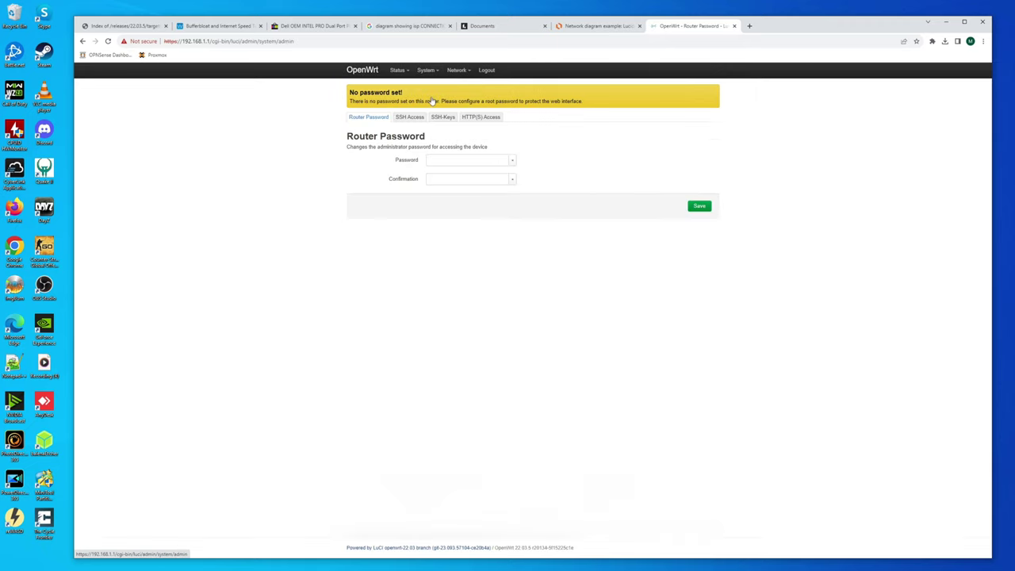
{"action": "left_click", "coordinate": [451, 161]}
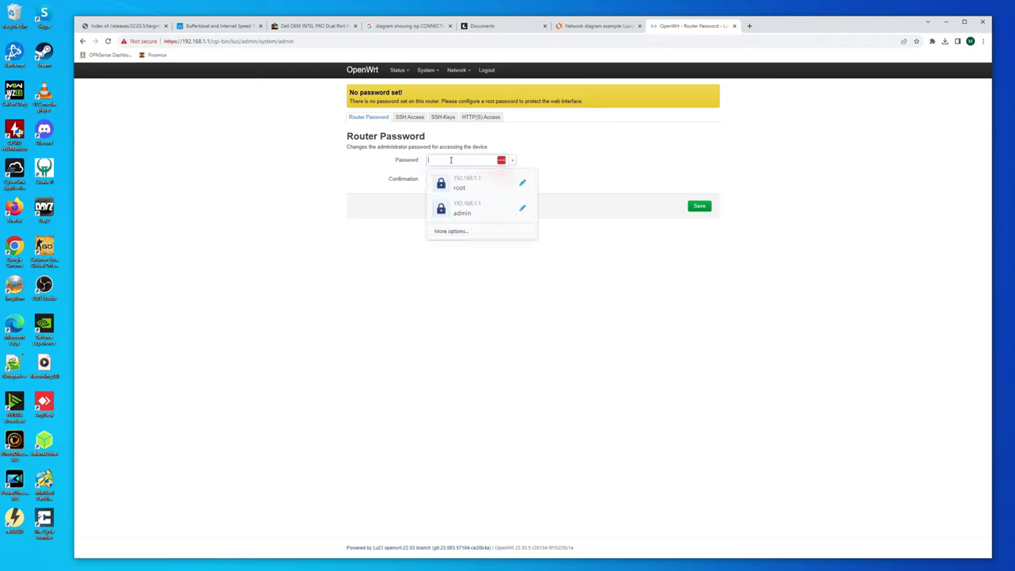
{"action": "type", "text": "******"}
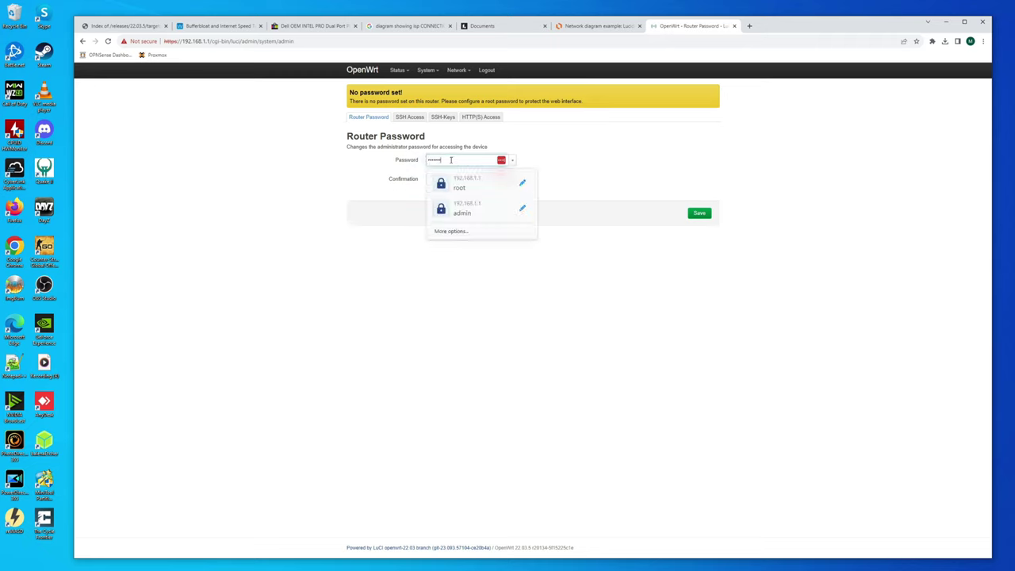
{"action": "type", "text": "**"}
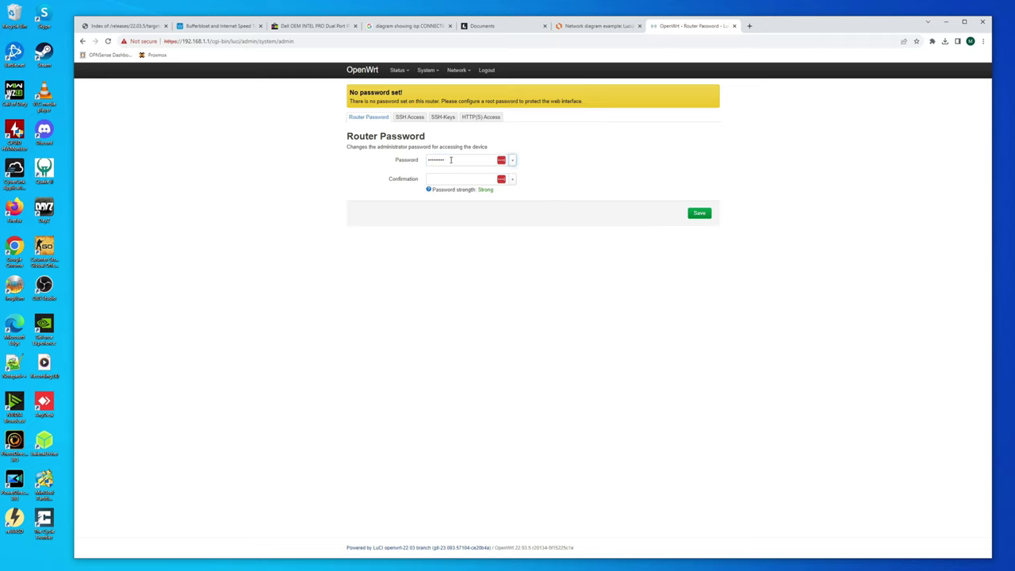
{"action": "left_click", "coordinate": [441, 179]}
{"action": "type", "text": "********"}
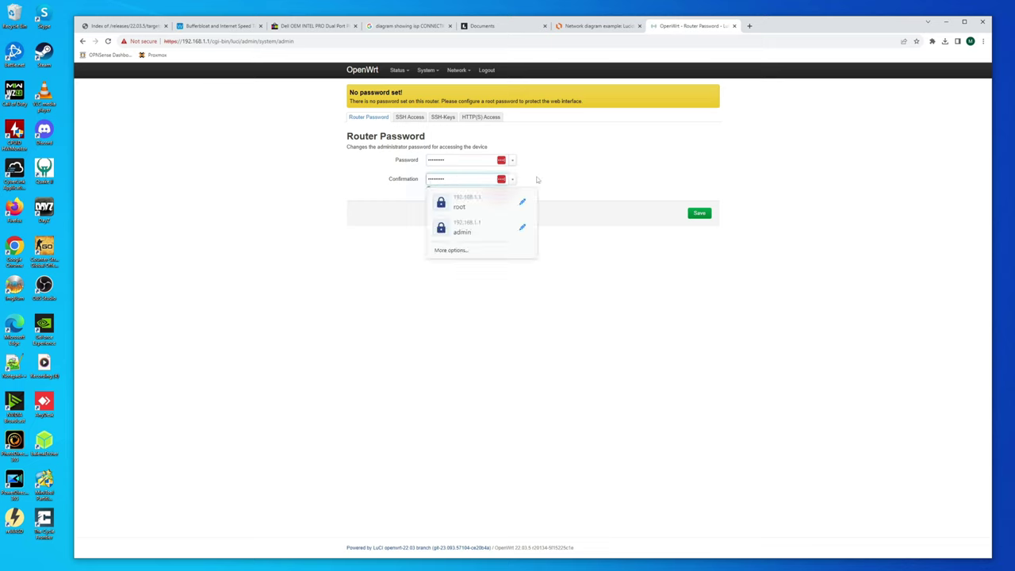
{"action": "type", "text": "**"}
{"action": "left_click", "coordinate": [697, 213]}
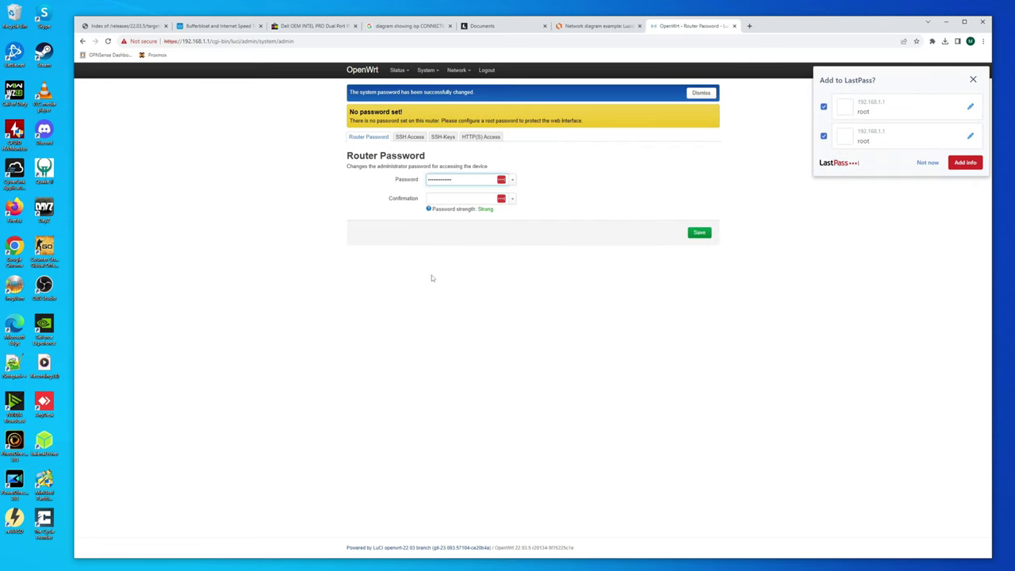
{"action": "left_click", "coordinate": [936, 168]}
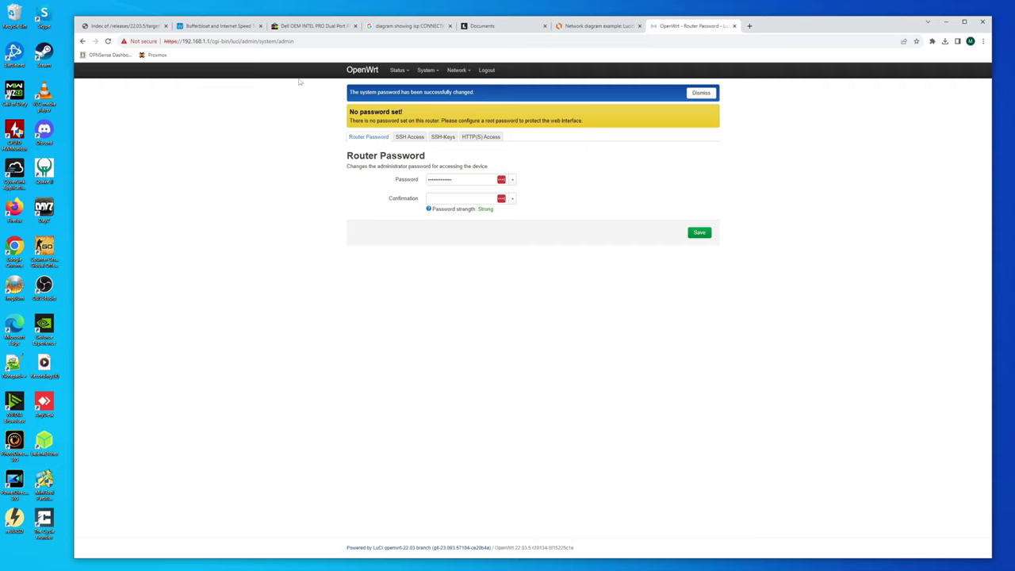
- Reload LuCI and go to Status > Overview, now without the password warning
{"action": "left_click", "coordinate": [108, 42]}
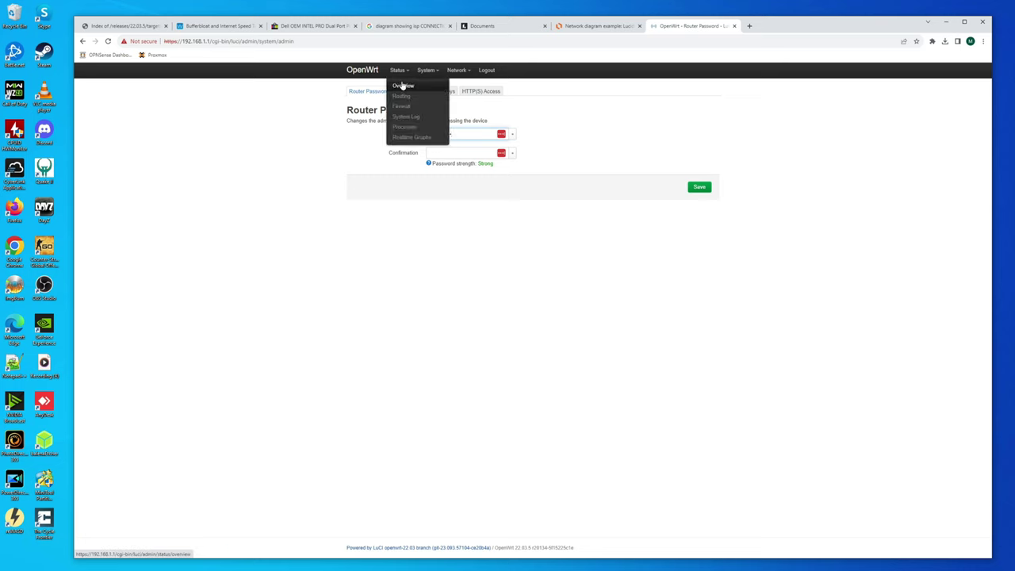
{"action": "left_click", "coordinate": [402, 85]}
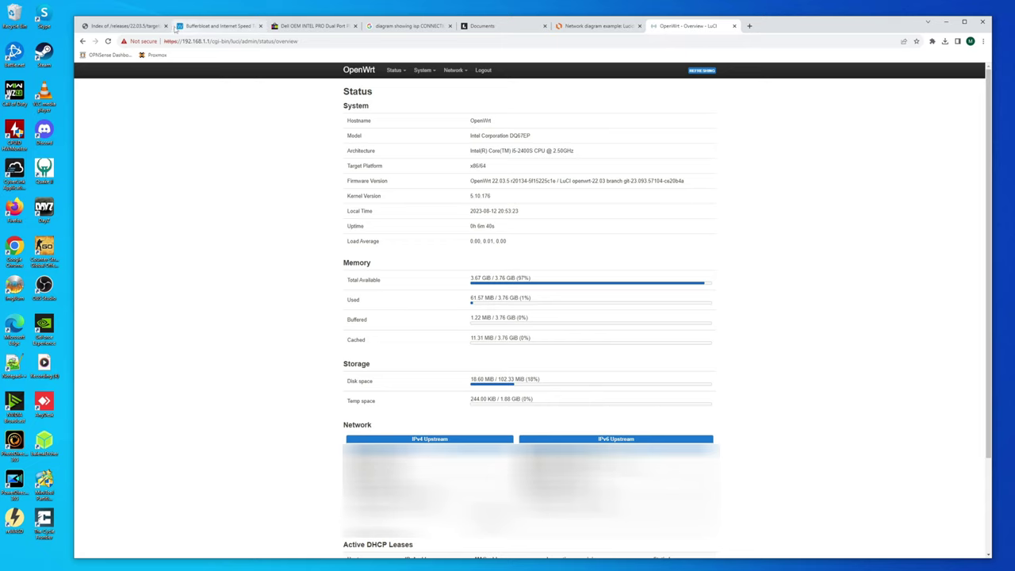
- Review the A+ Waveform Bufferbloat result and start the test again
{"action": "left_click", "coordinate": [204, 28]}
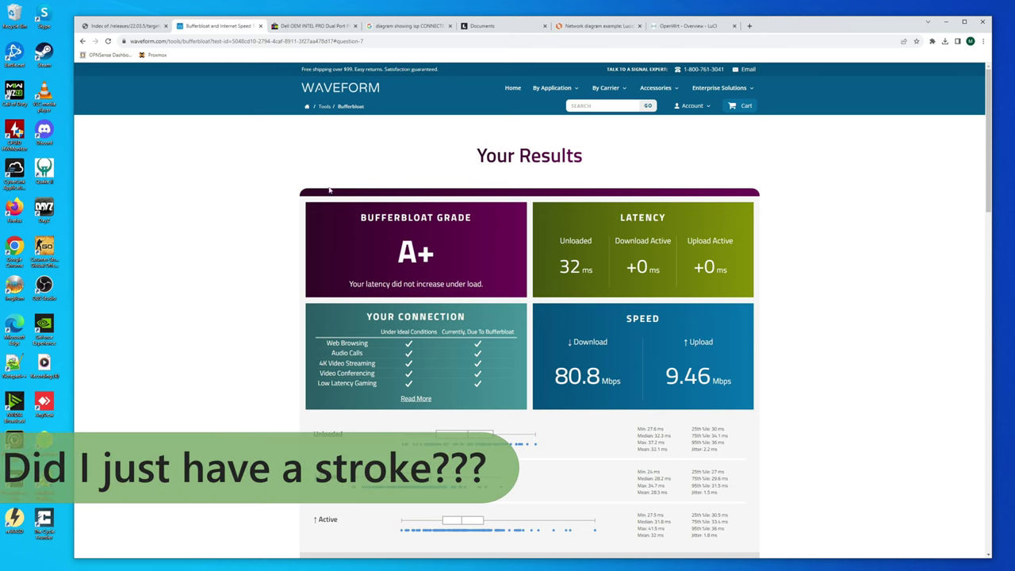
{"action": "scroll", "coordinate": [238, 255], "scroll_direction": "down", "scroll_amount": 3}
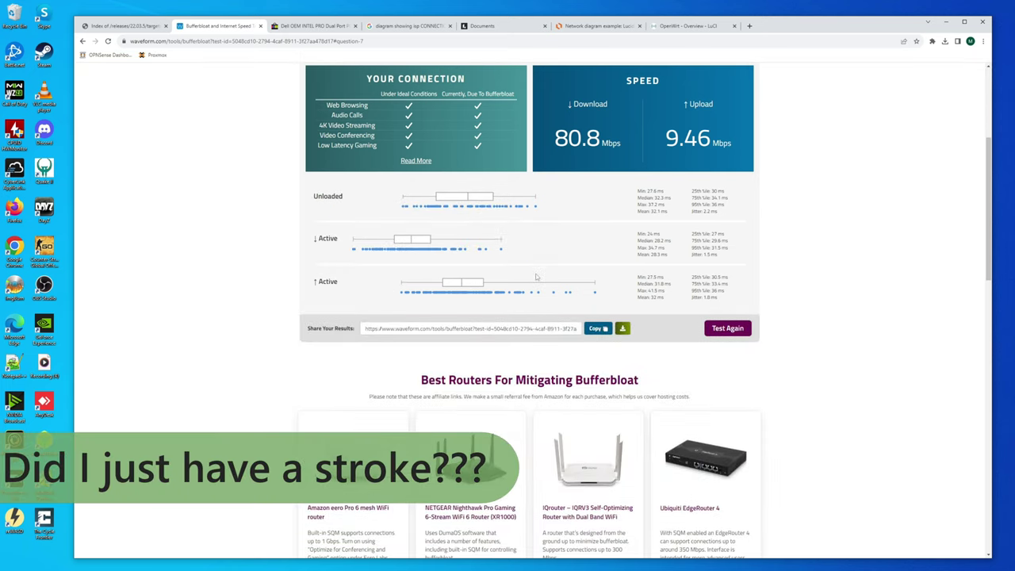
{"action": "left_click", "coordinate": [727, 328]}
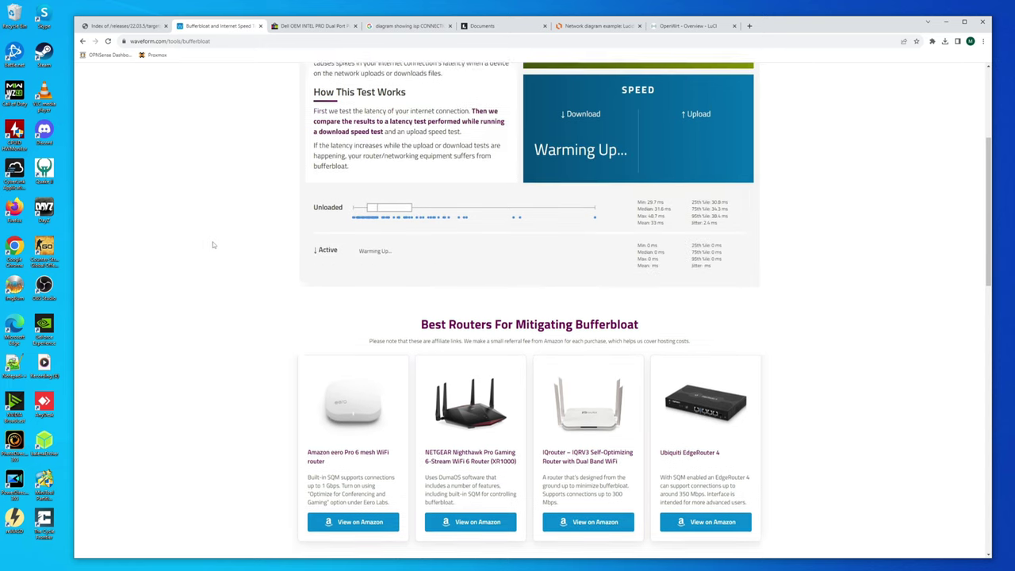
{"action": "scroll", "coordinate": [211, 230], "scroll_direction": "up", "scroll_amount": 3}
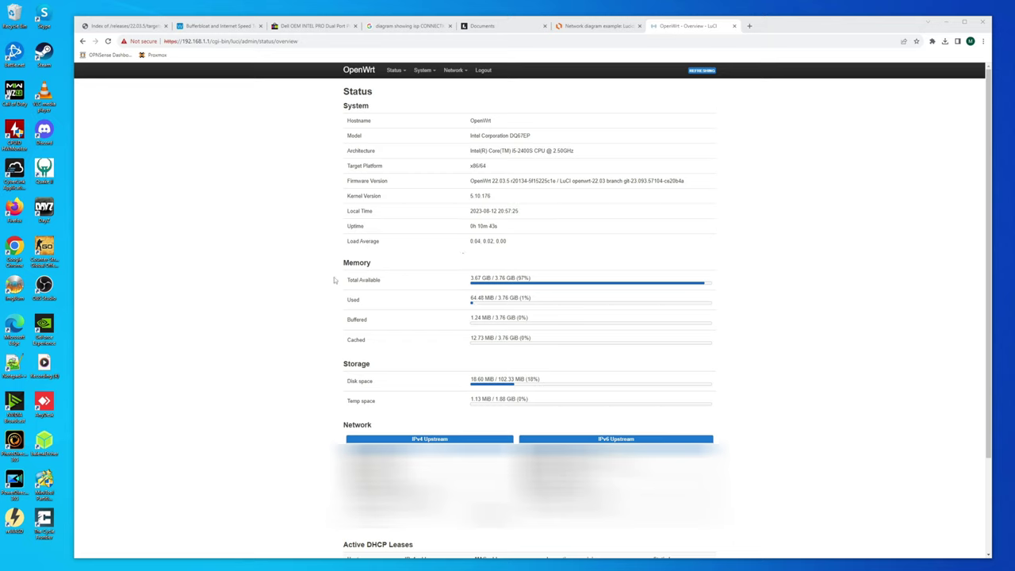
- Open System > Software and update the package lists
{"action": "mouse_move", "coordinate": [424, 73]}
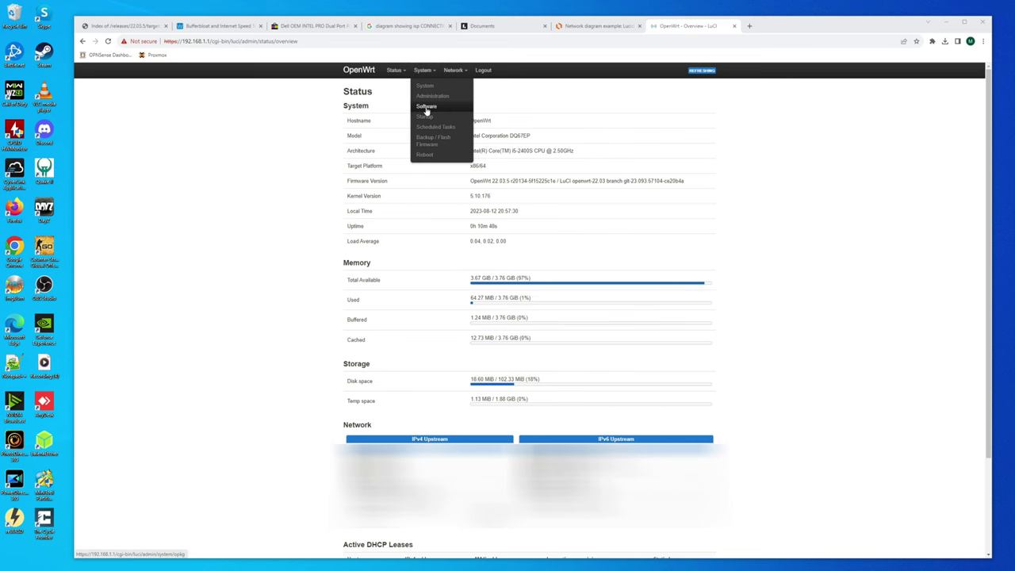
{"action": "left_click", "coordinate": [427, 108]}
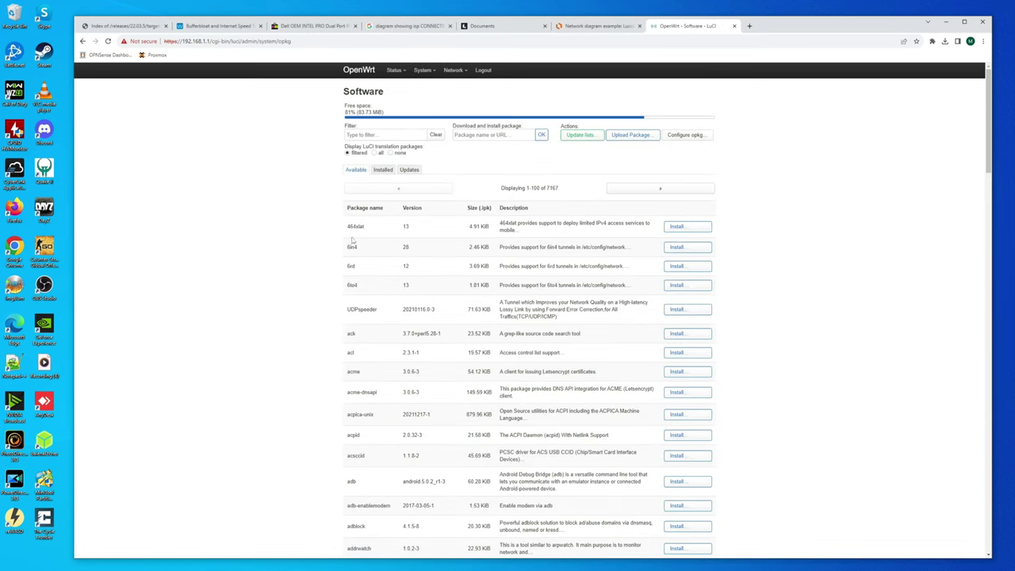
{"action": "left_click", "coordinate": [577, 136]}
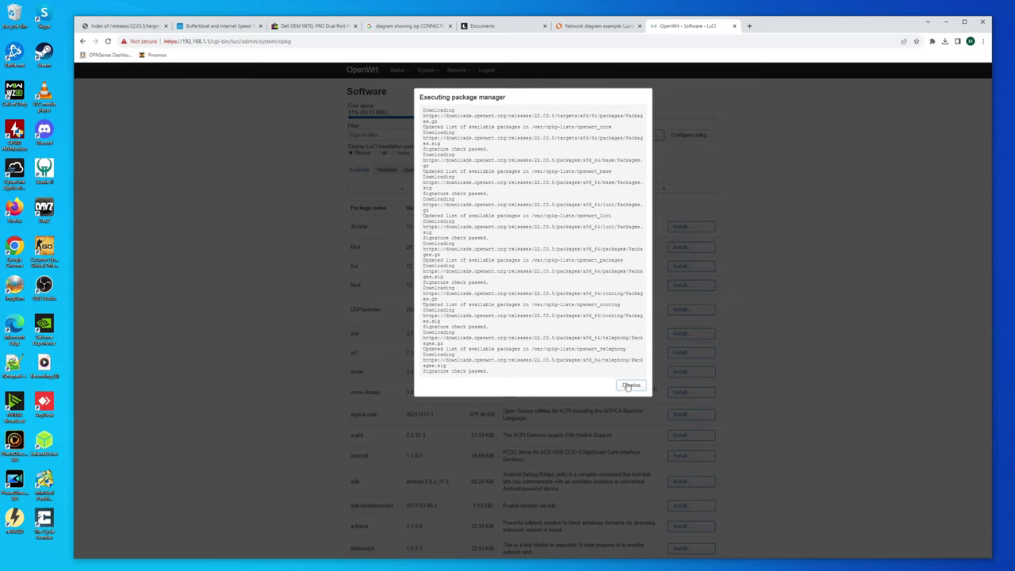
{"action": "left_click", "coordinate": [630, 384]}
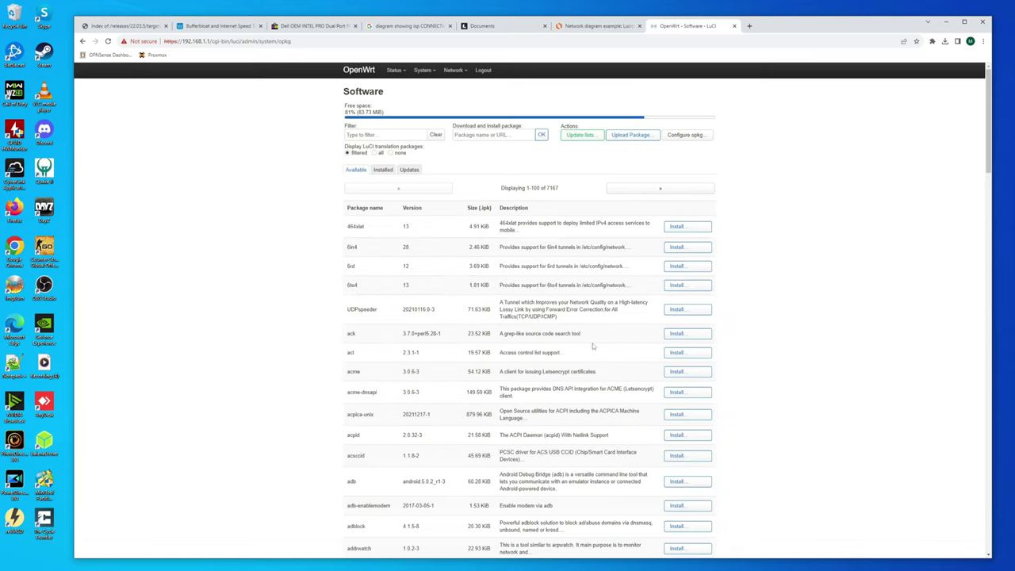
- Filter for 'sqm' and install luci-app-sqm with its dependencies
{"action": "left_click", "coordinate": [370, 133]}
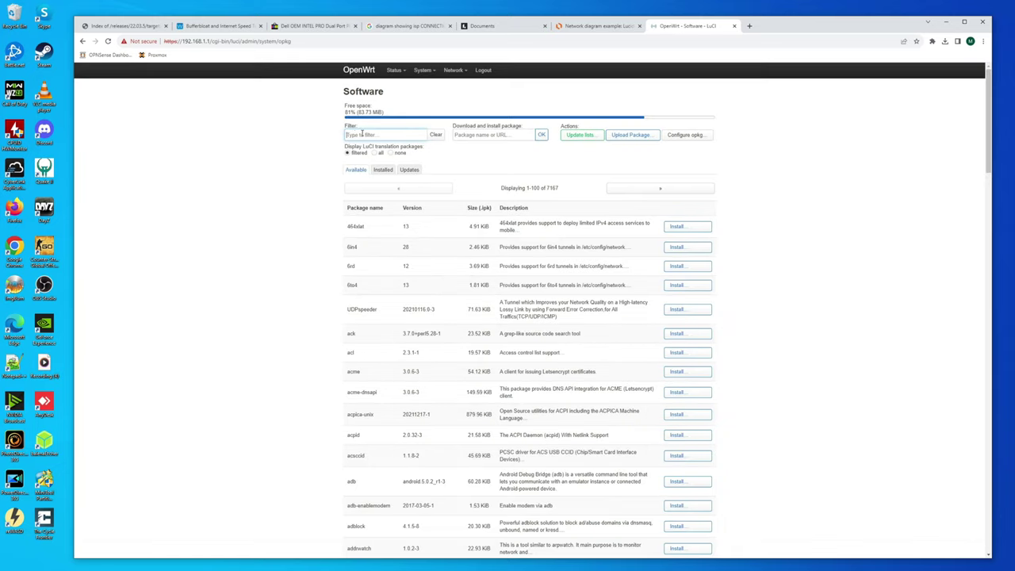
{"action": "type", "text": "sqm"}
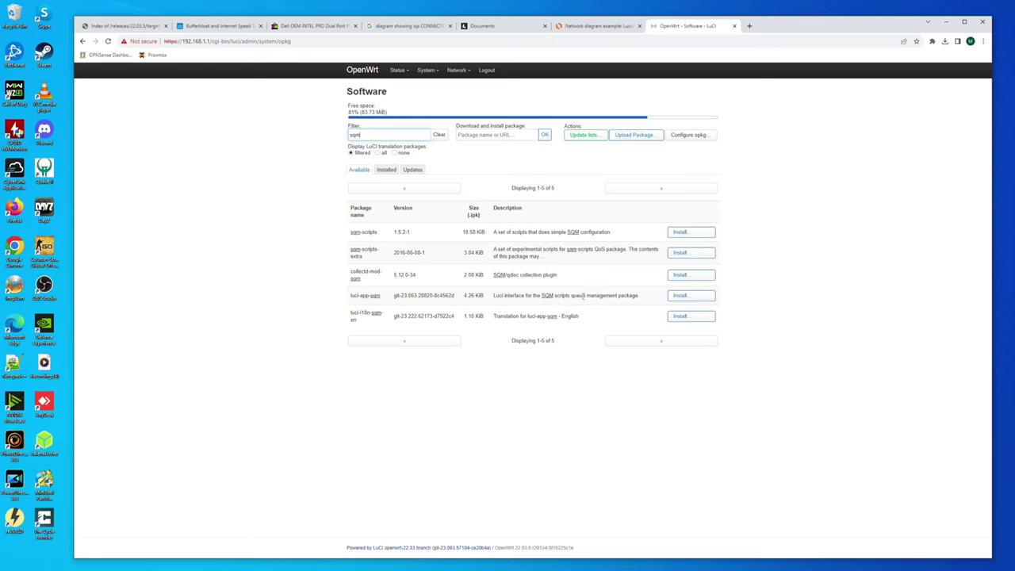
{"action": "left_click", "coordinate": [681, 296]}
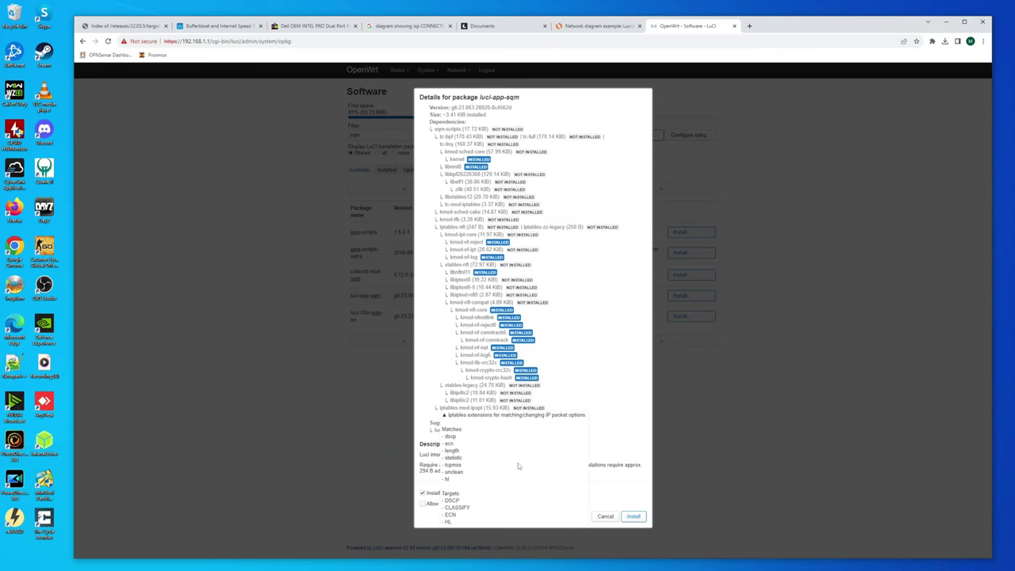
{"action": "left_click", "coordinate": [634, 517]}
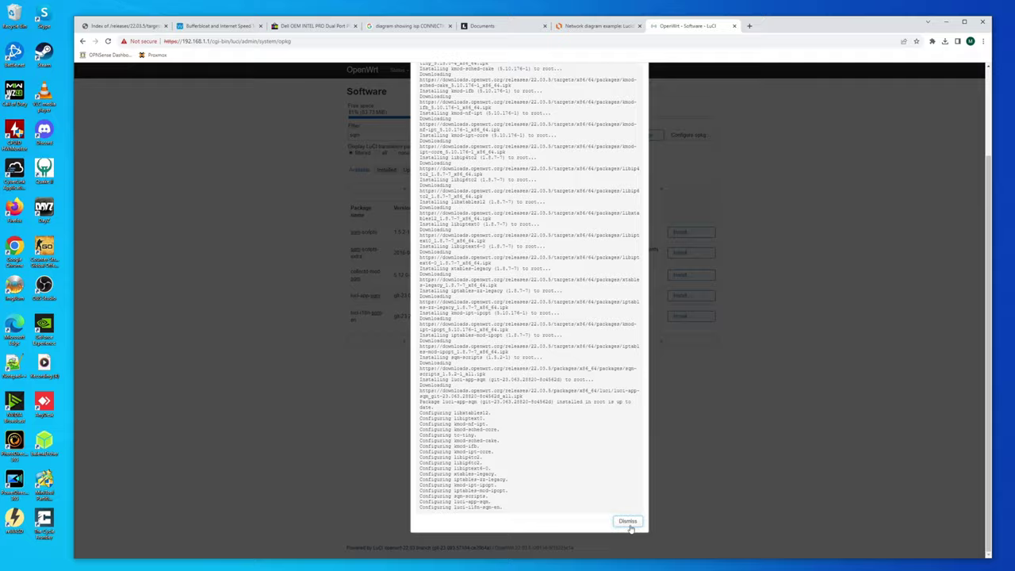
{"action": "left_click", "coordinate": [630, 525]}
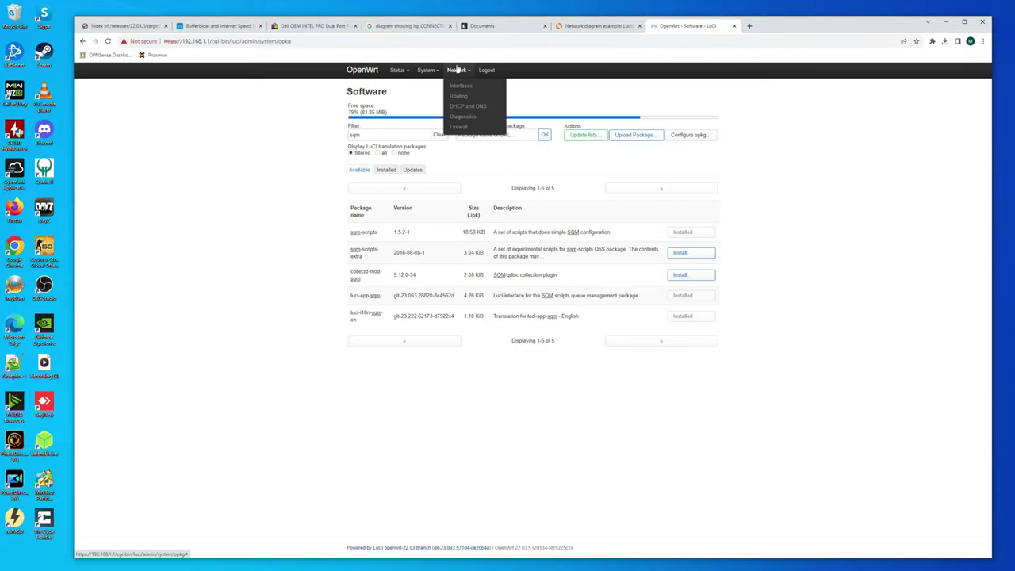
- Enable the eth1 SQM instance at 85000 kbit/s down and 10000 kbit/s up, then Save & Apply
{"action": "left_click", "coordinate": [429, 72]}
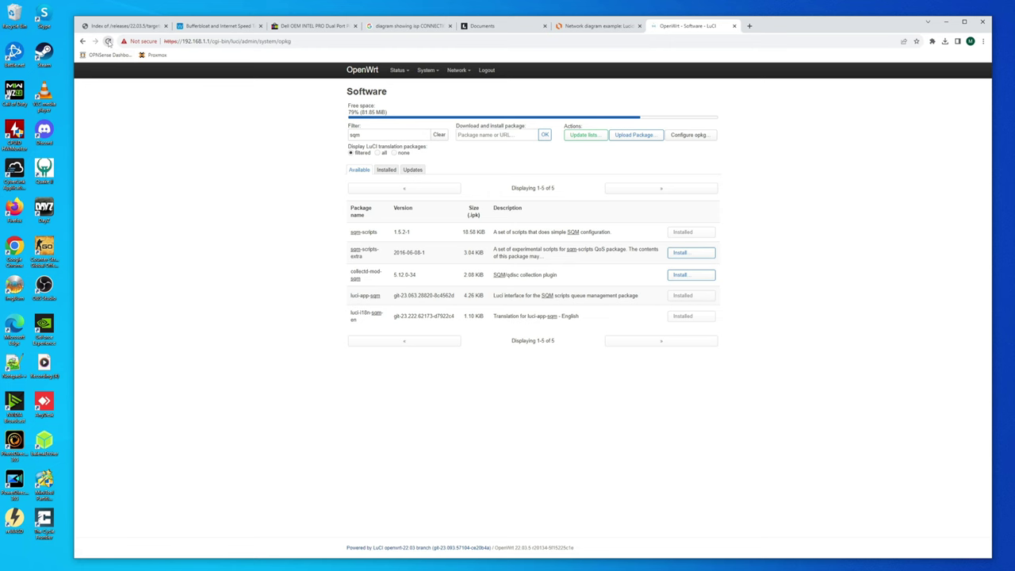
{"action": "mouse_move", "coordinate": [453, 73]}
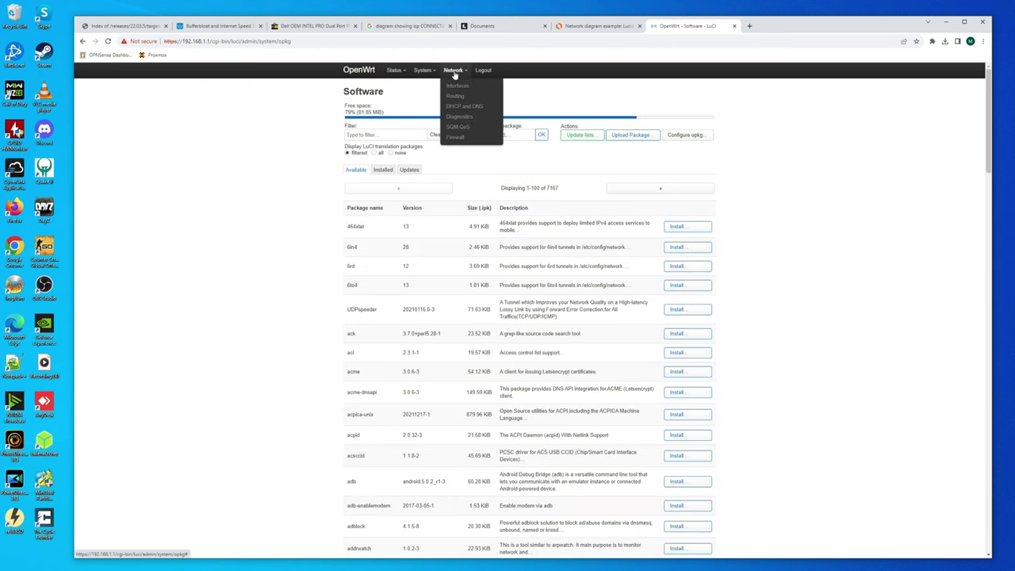
{"action": "left_click", "coordinate": [467, 130]}
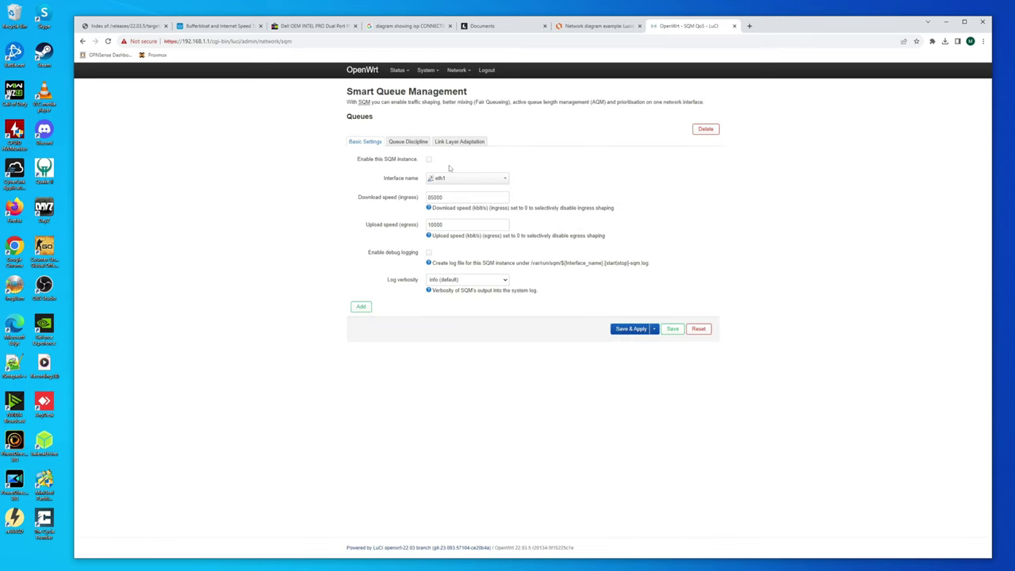
{"action": "left_click", "coordinate": [428, 160]}
{"action": "left_click", "coordinate": [630, 329]}
{"action": "mouse_move", "coordinate": [424, 73]}
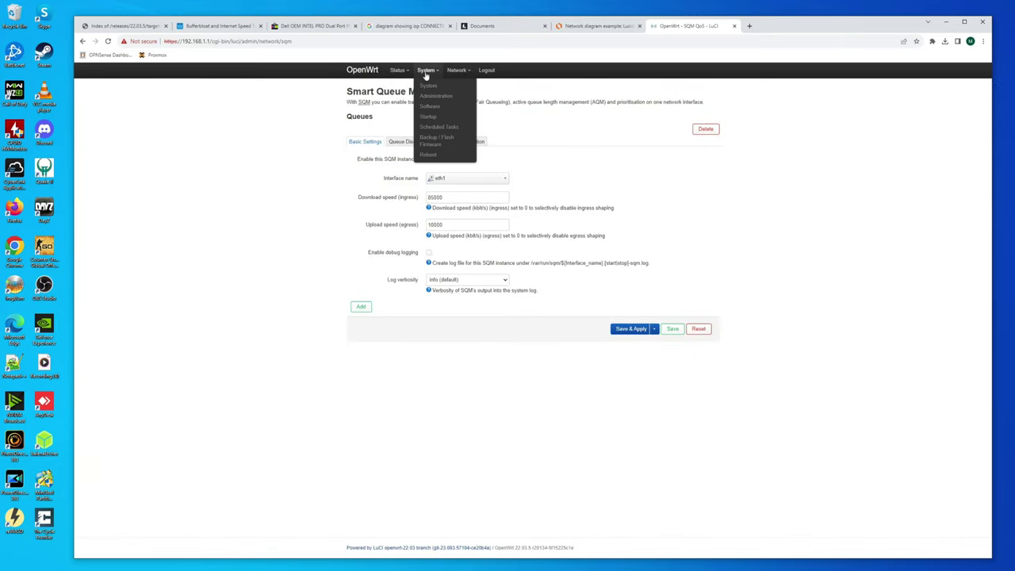
- Reboot the router, log back in as root, and decline LastPass's password update prompt
{"action": "left_click", "coordinate": [428, 154]}
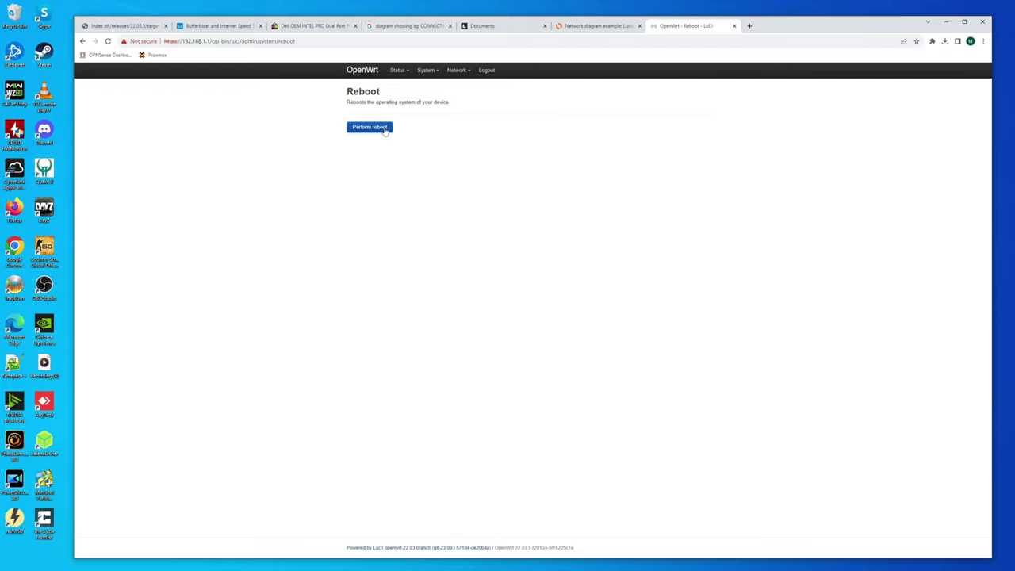
{"action": "left_click", "coordinate": [390, 127]}
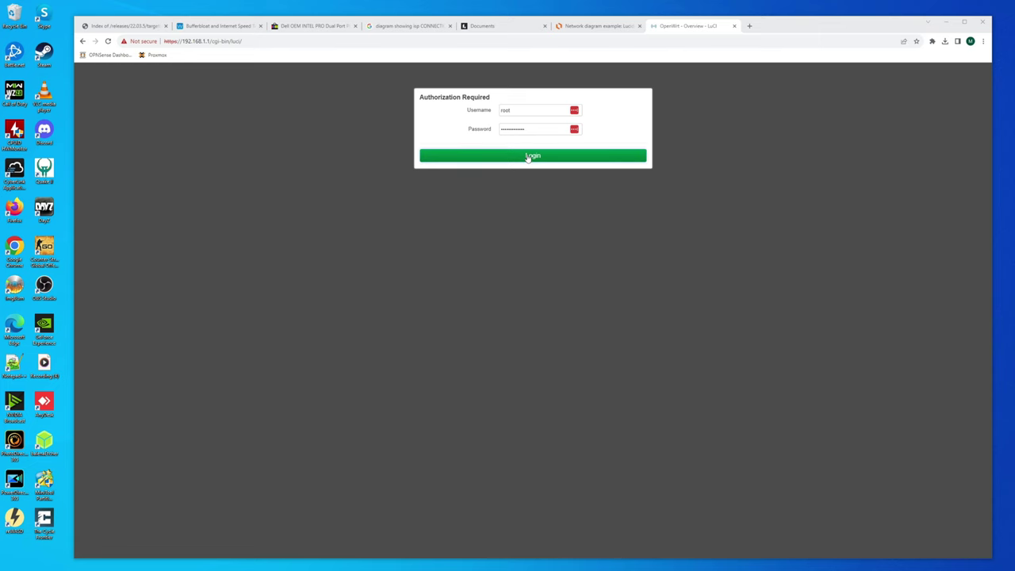
{"action": "left_click", "coordinate": [528, 157]}
{"action": "left_click", "coordinate": [527, 128]}
{"action": "key", "text": "ctrl+a"}
{"action": "type", "text": "password"}
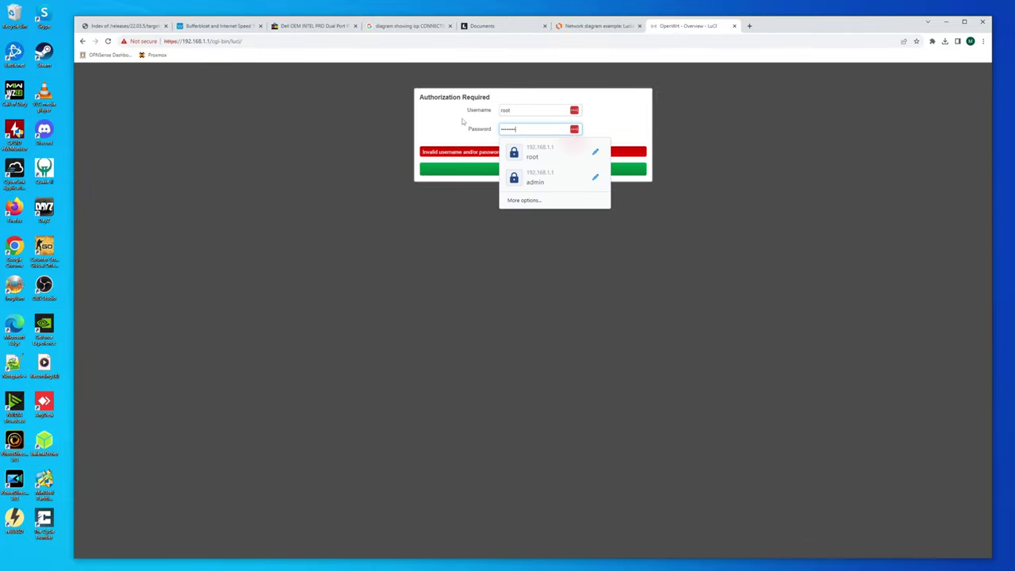
{"action": "key", "text": "Return"}
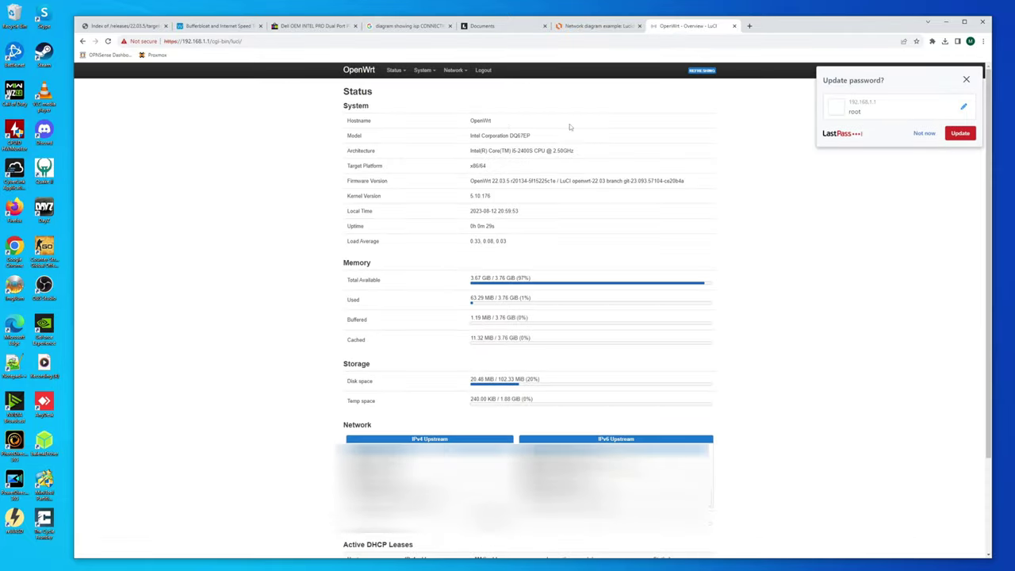
{"action": "left_click", "coordinate": [921, 133]}
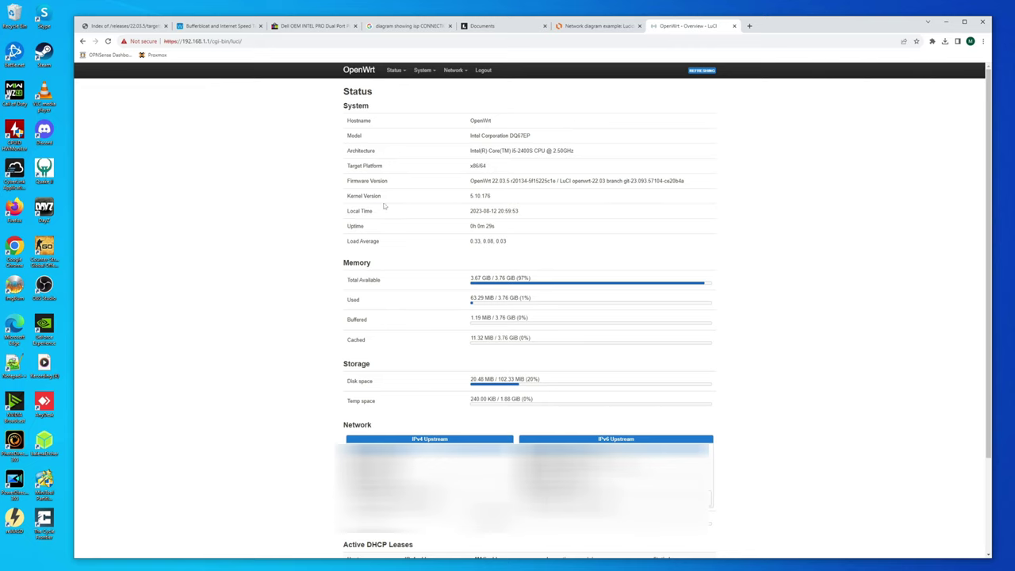
- Rerun the Waveform bufferbloat test with SQM now active
{"action": "left_click", "coordinate": [227, 26]}
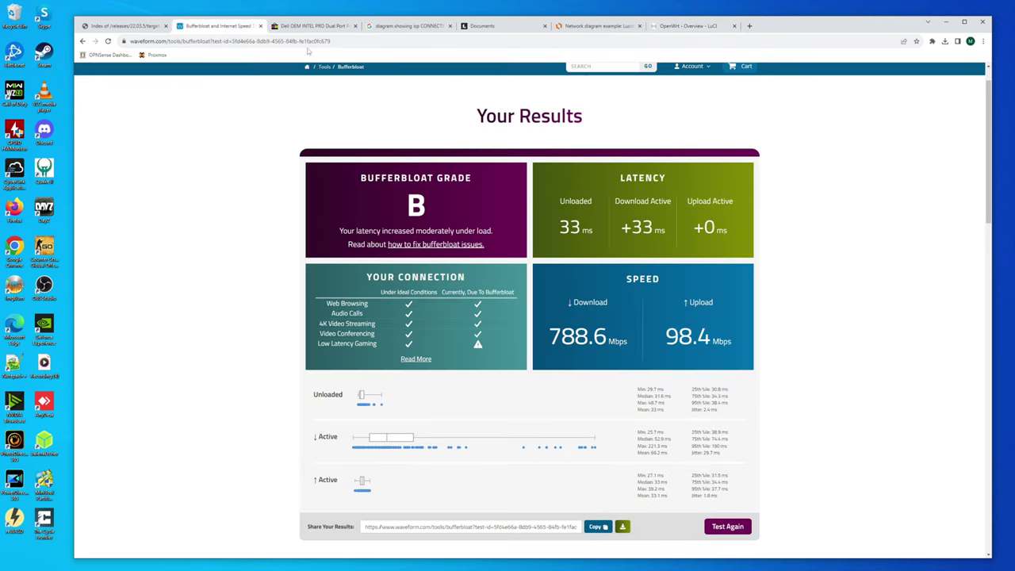
{"action": "left_click", "coordinate": [727, 527]}
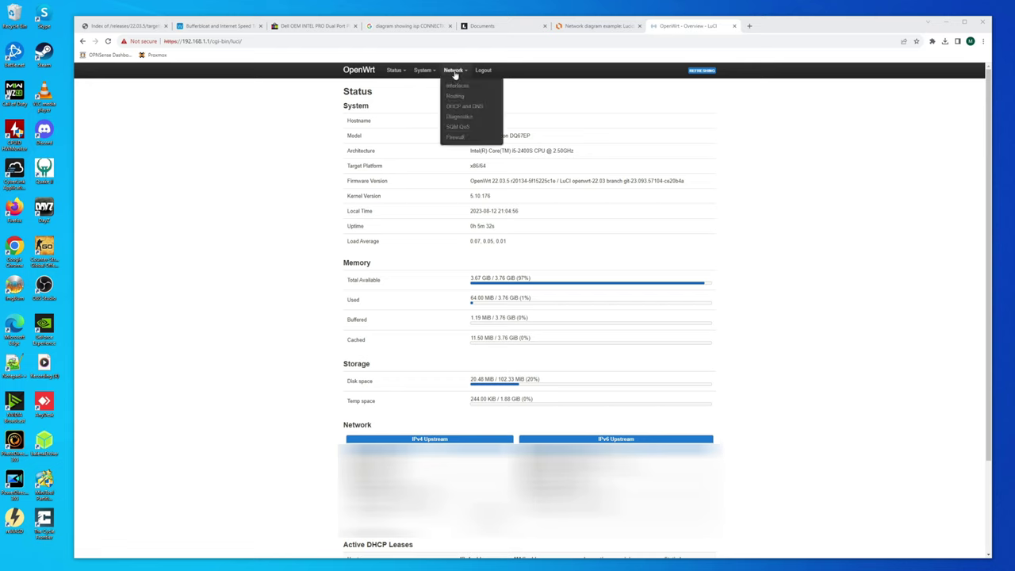
- Refresh the package lists on the System > Software page
{"action": "mouse_move", "coordinate": [427, 72]}
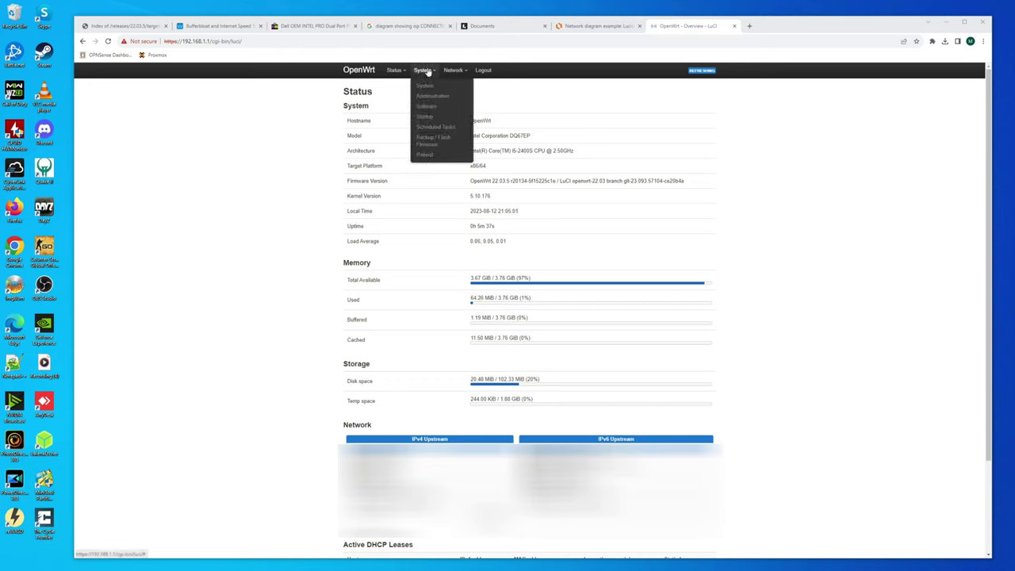
{"action": "left_click", "coordinate": [428, 106]}
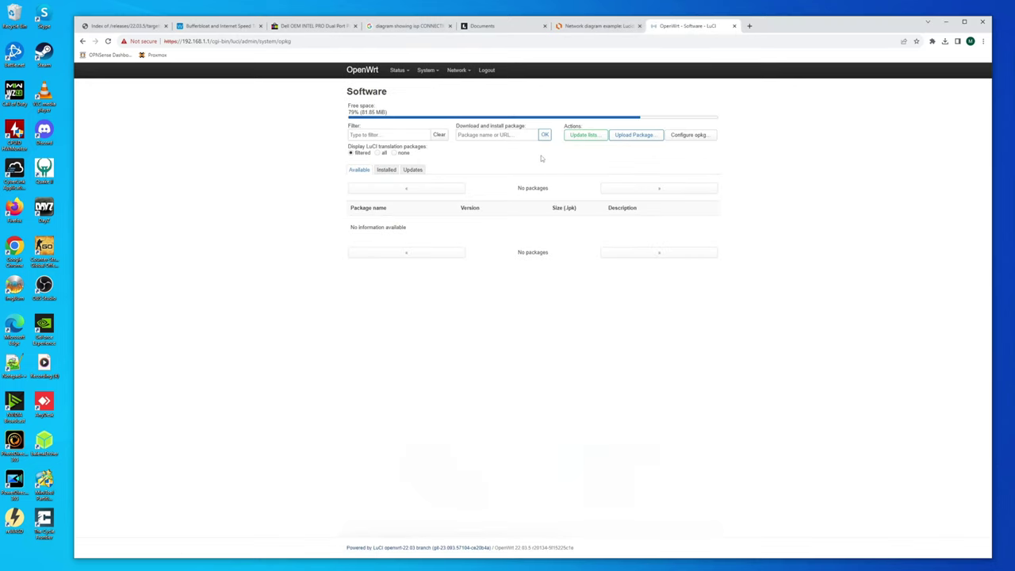
{"action": "left_click", "coordinate": [581, 136]}
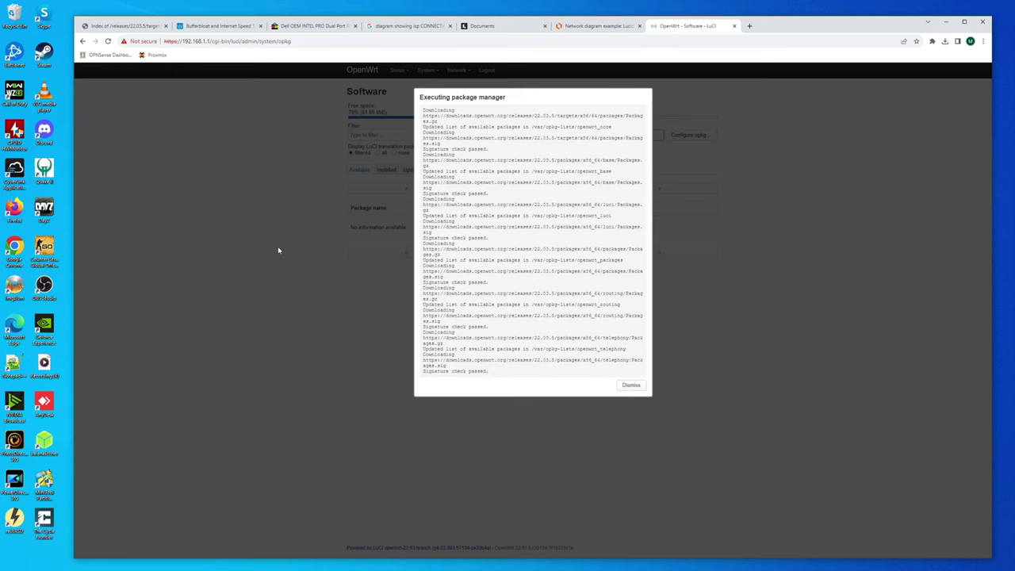
{"action": "left_click", "coordinate": [634, 385]}
- Filter the available packages by the name 'upnp'
{"action": "left_click", "coordinate": [365, 135]}
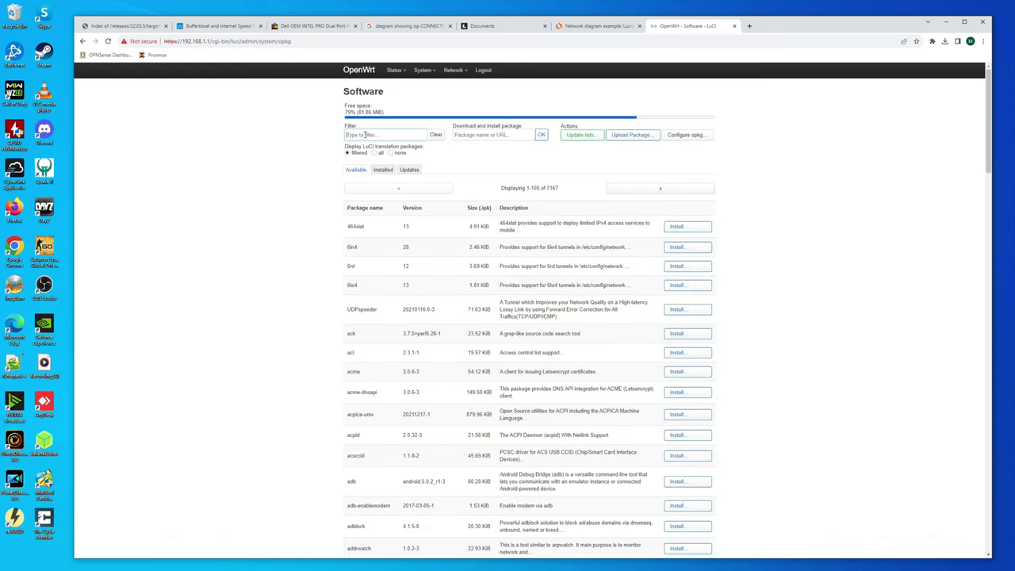
{"action": "type", "text": "unpn"}
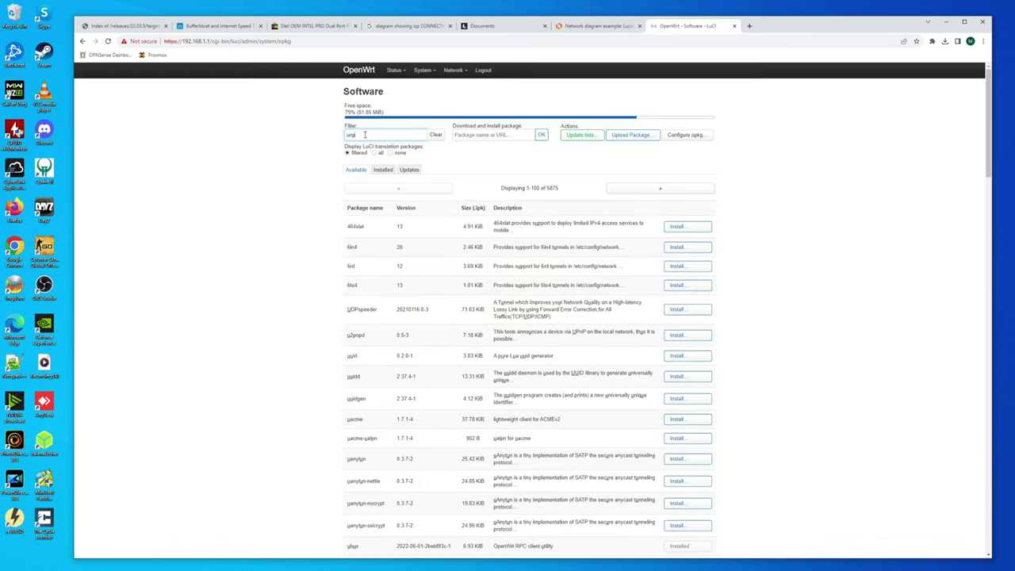
{"action": "key", "text": "BackSpace"}
{"action": "key", "text": "BackSpace"}
{"action": "key", "text": "BackSpace"}
{"action": "type", "text": "p"}
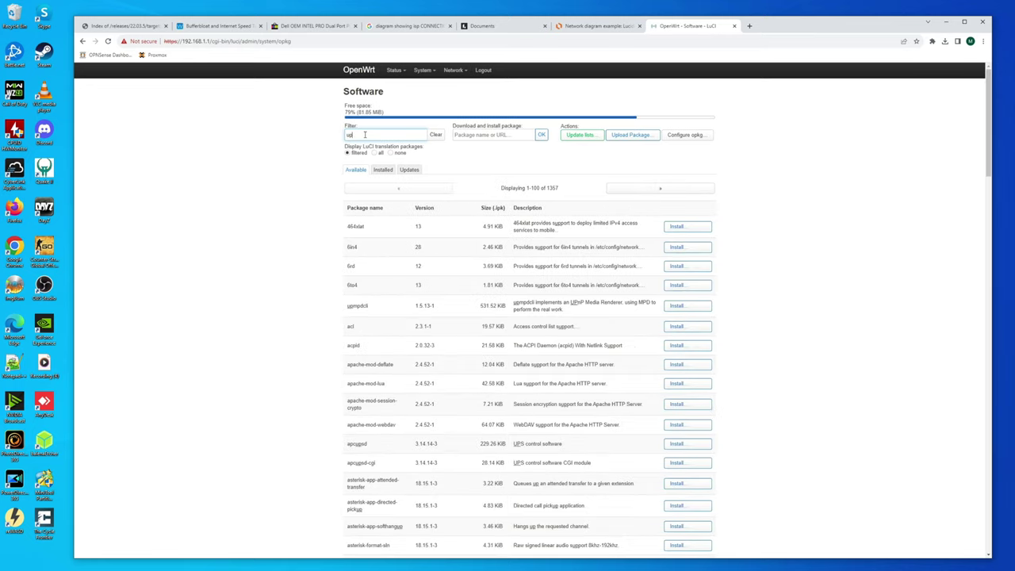
{"action": "type", "text": "np"}
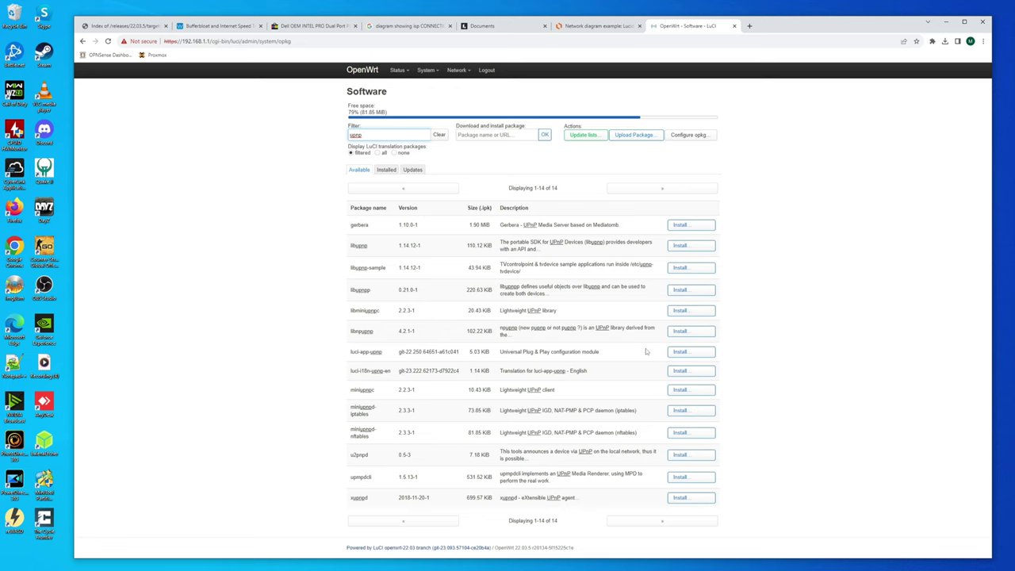
- Install luci-app-upnp with miniupnpd-nftables and its English translation, then reload LuCI
{"action": "left_click", "coordinate": [680, 353]}
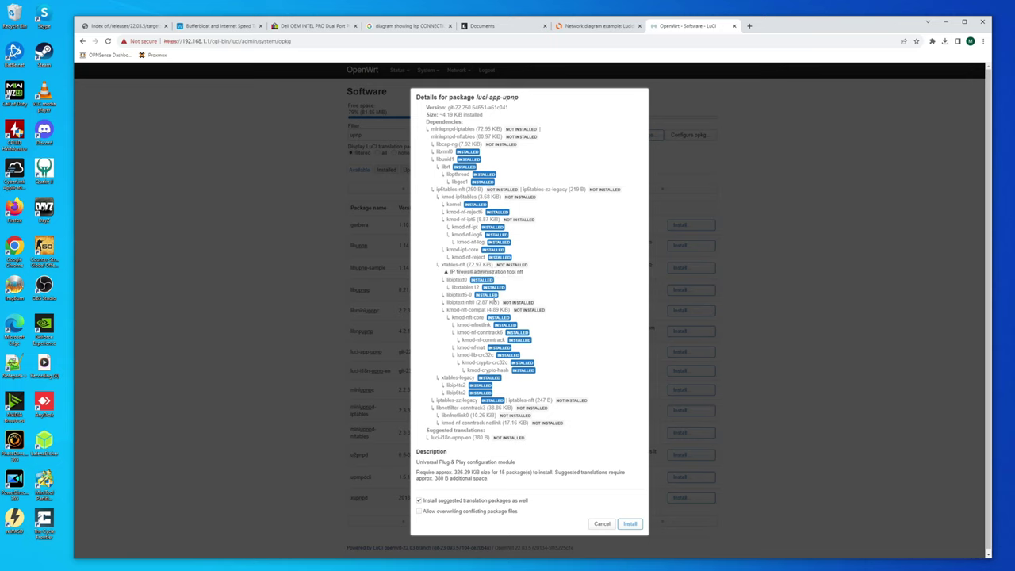
{"action": "left_click", "coordinate": [631, 525]}
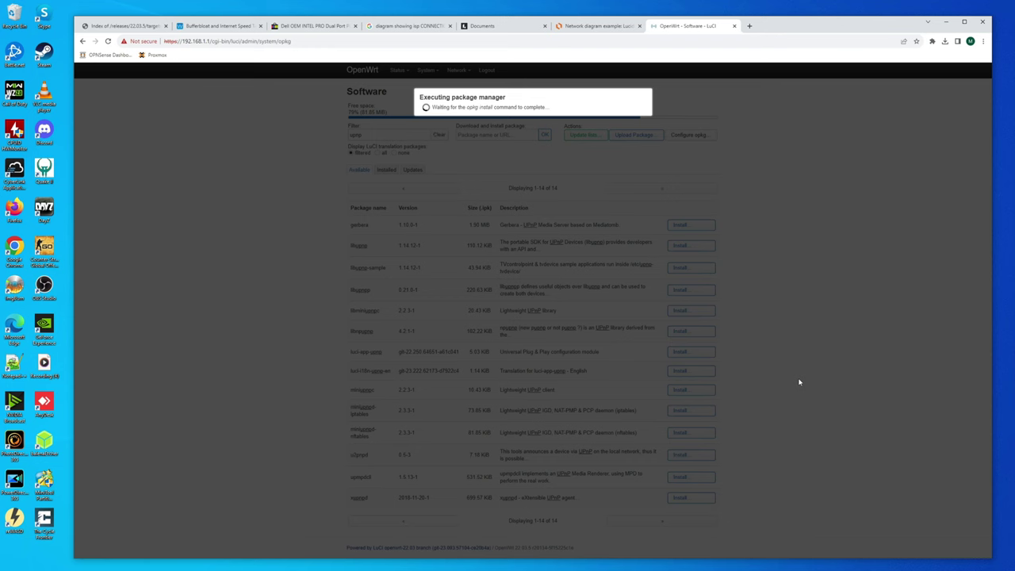
{"action": "left_click", "coordinate": [630, 240]}
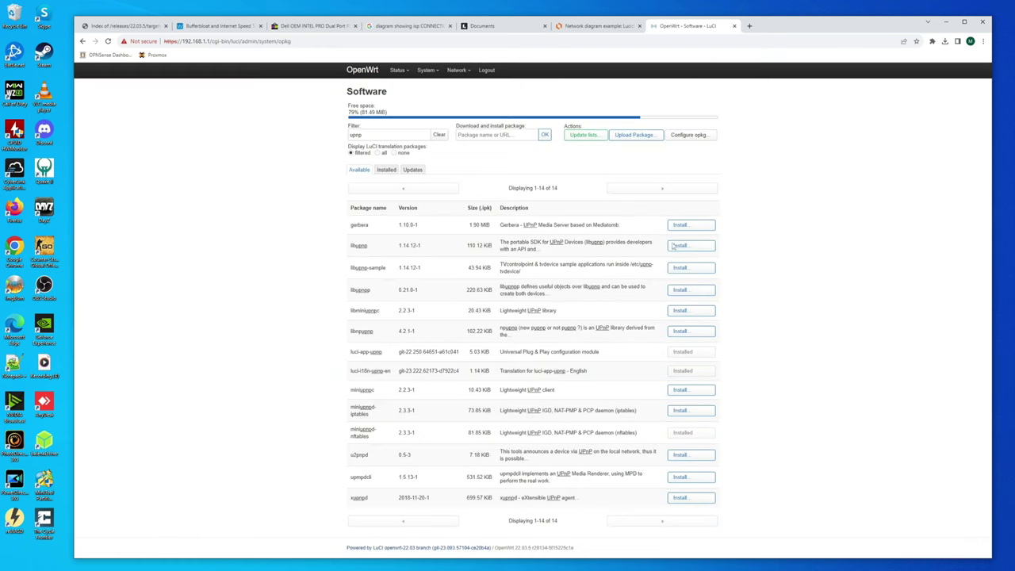
{"action": "left_click", "coordinate": [108, 42]}
{"action": "mouse_move", "coordinate": [445, 73]}
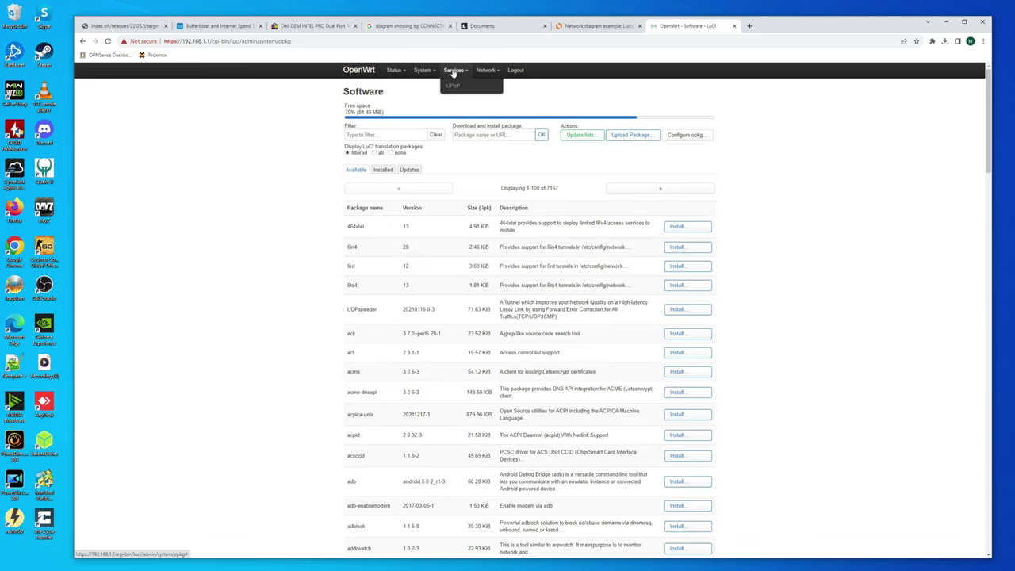